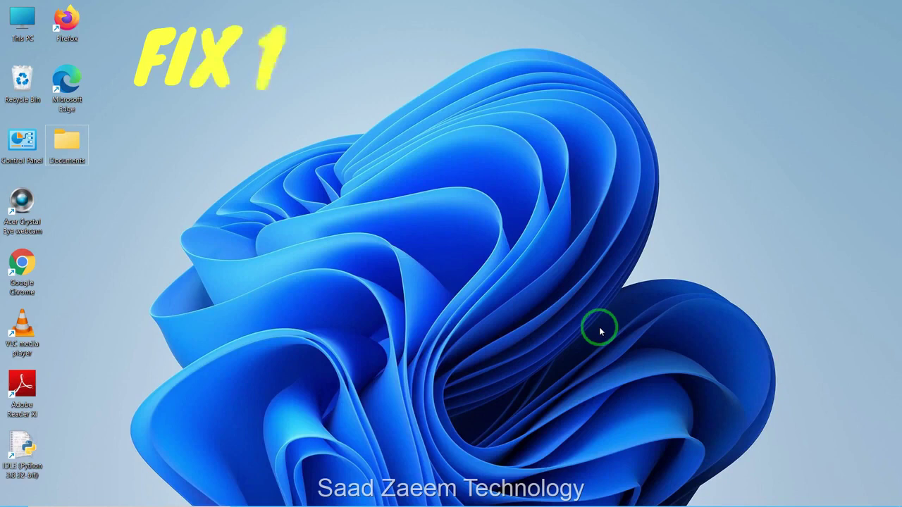
Open Windows Settings from the quick settings panel and go to Windows Update.
mouse_move(747, 504)
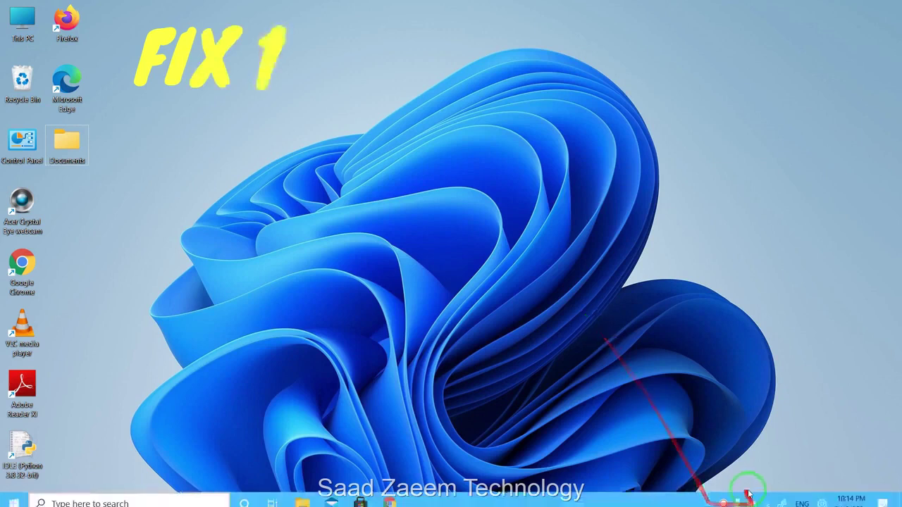
click(818, 499)
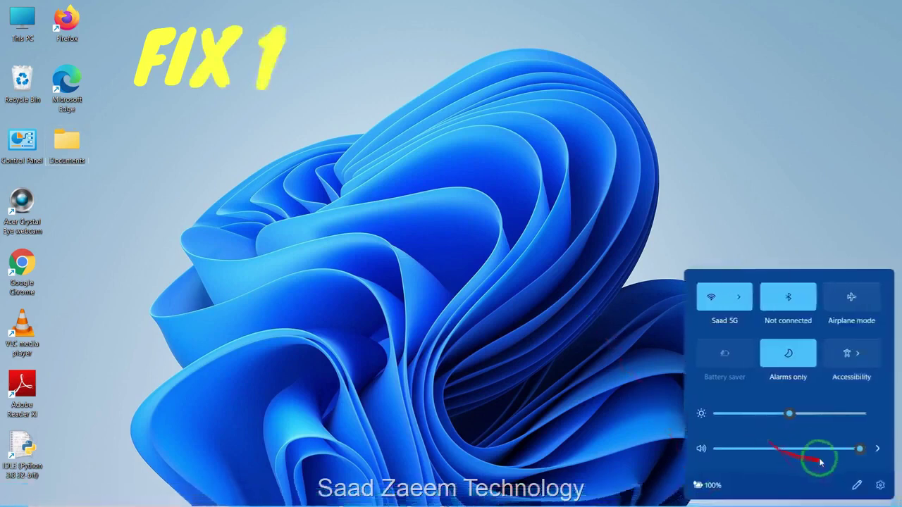
click(587, 420)
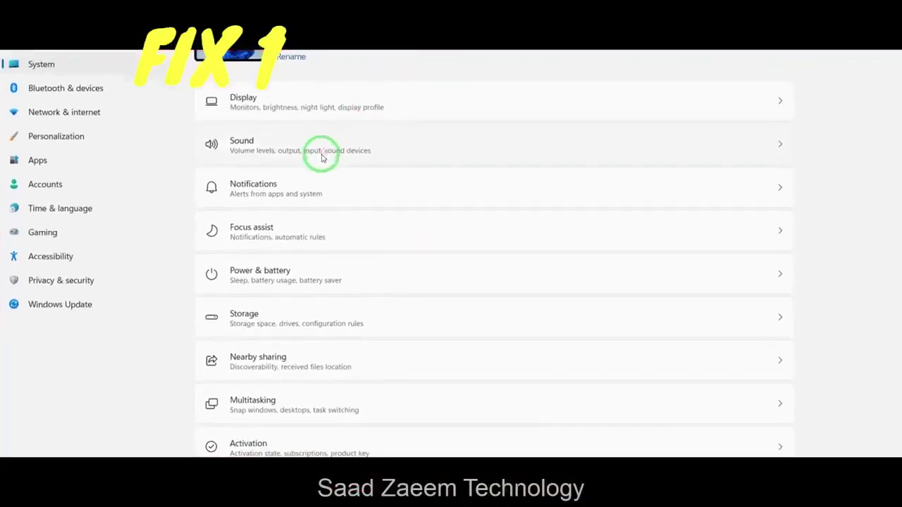
click(82, 308)
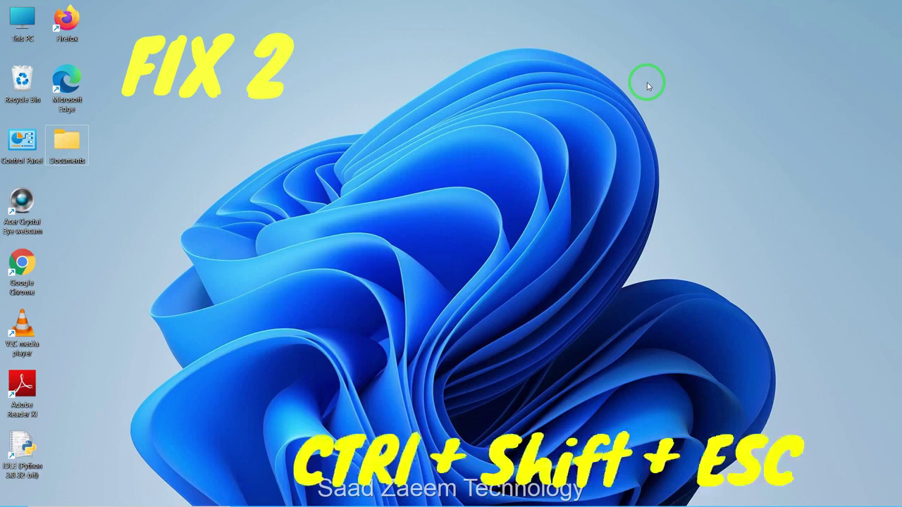
Review the startup apps list in Task Manager, then close it.
key(ctrl+shift+Escape)
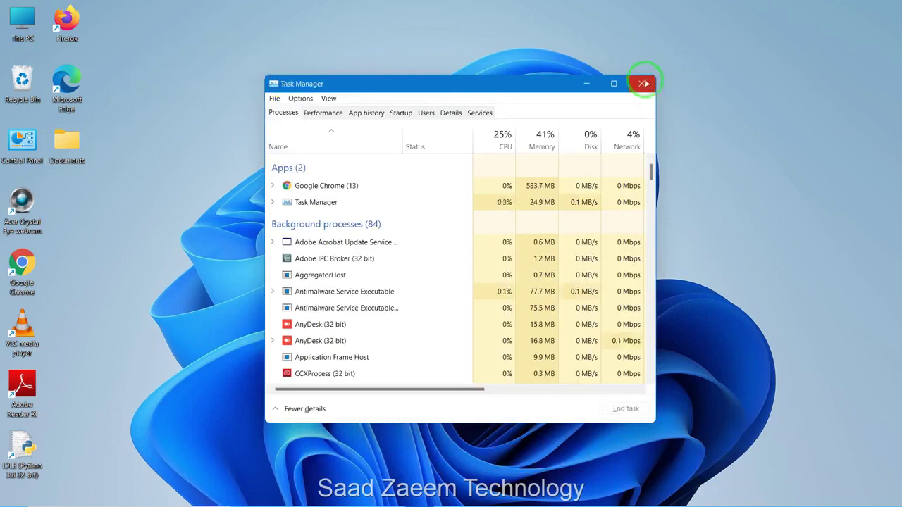
click(401, 114)
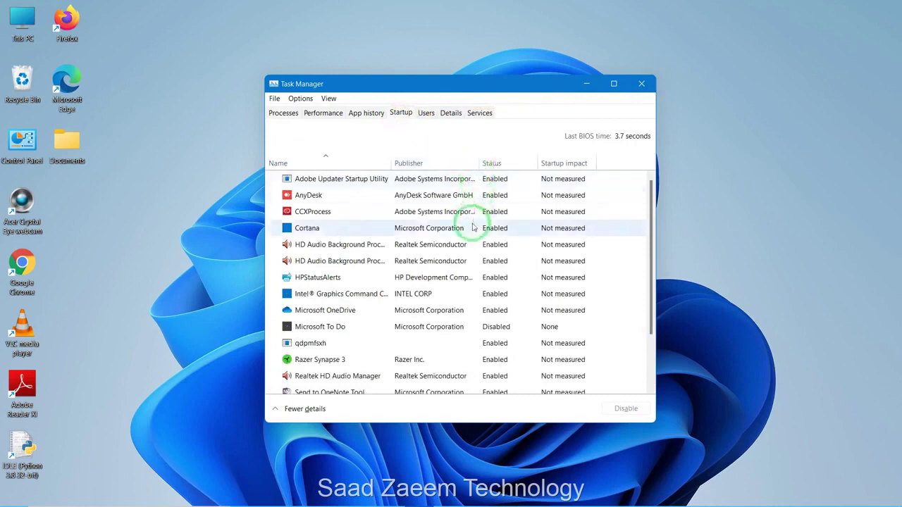
scroll(473, 227, down, 1)
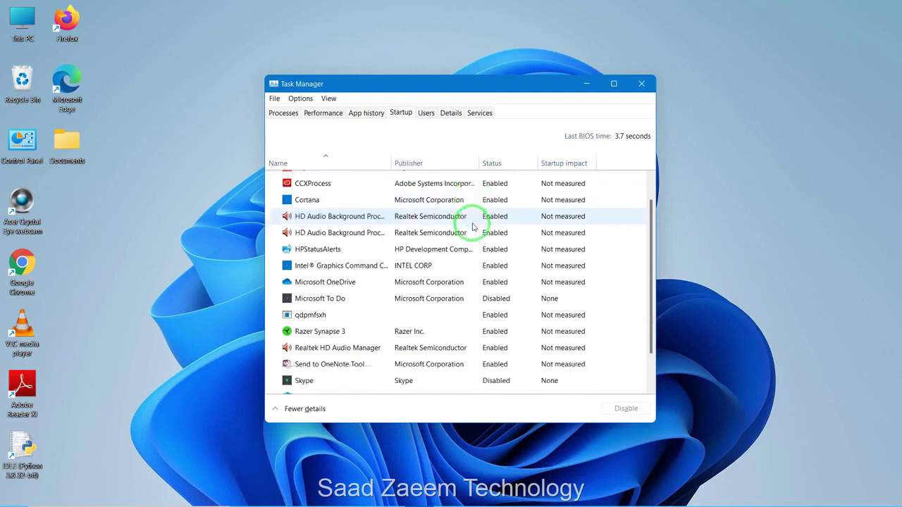
scroll(474, 227, up, 1)
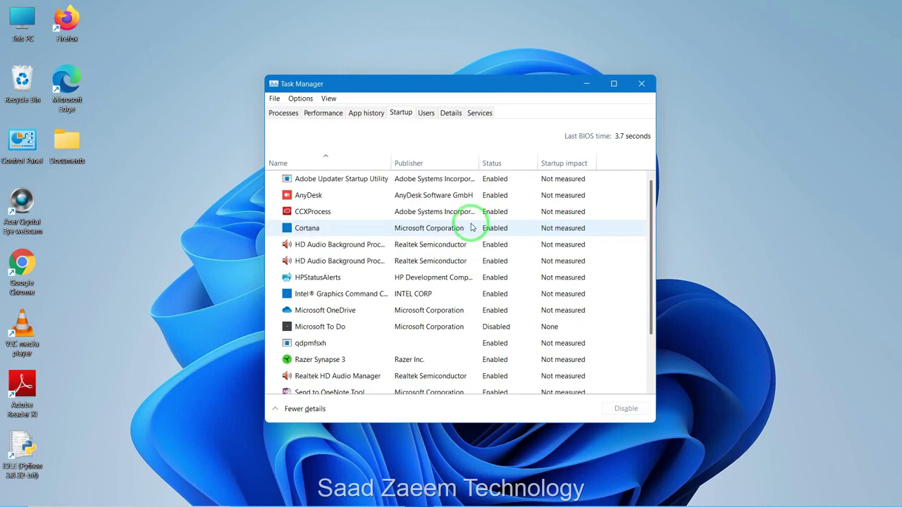
key(alt+F4)
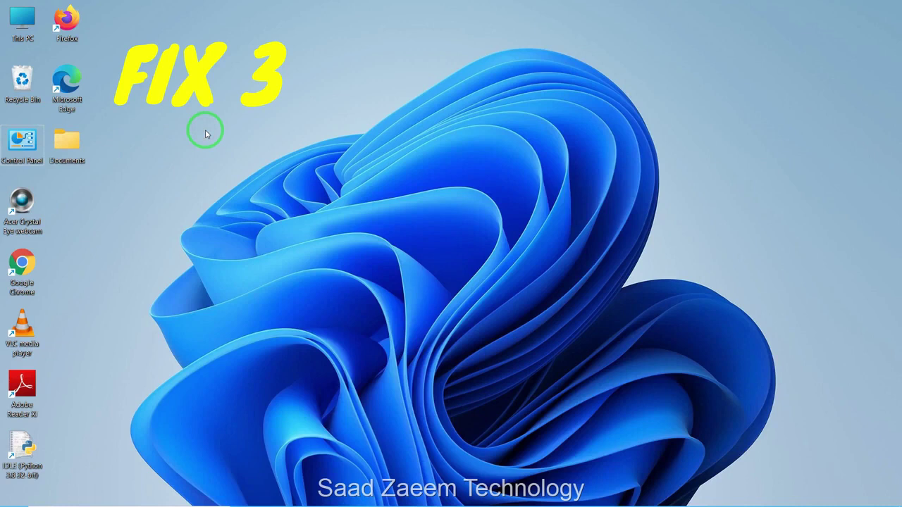
Launch Control Panel by running 'Control' from the Run dialog.
key(super+r)
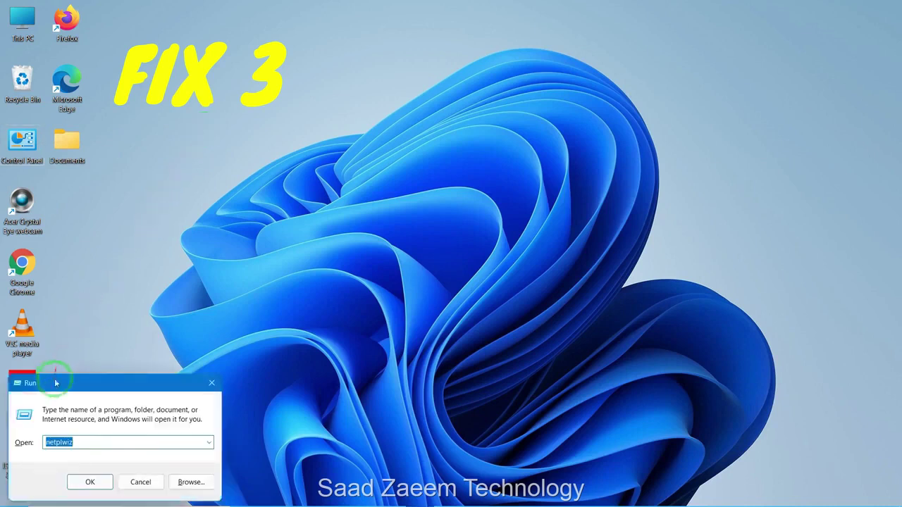
drag(56, 377, 306, 162)
drag(346, 217, 258, 220)
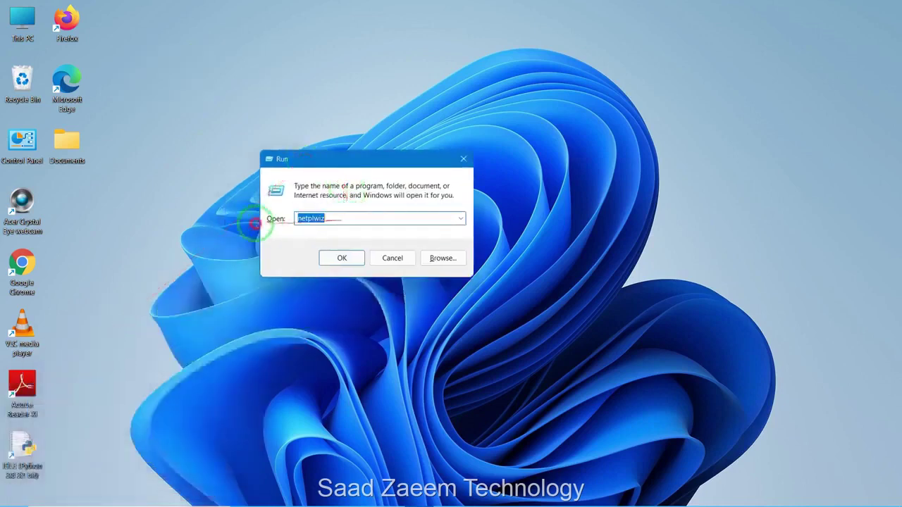
key(BackSpace)
text(Control)
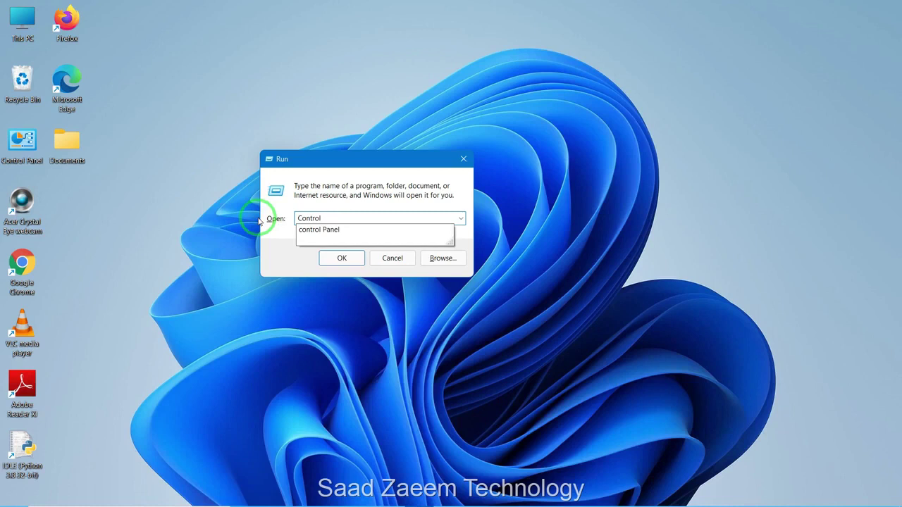
key(Return)
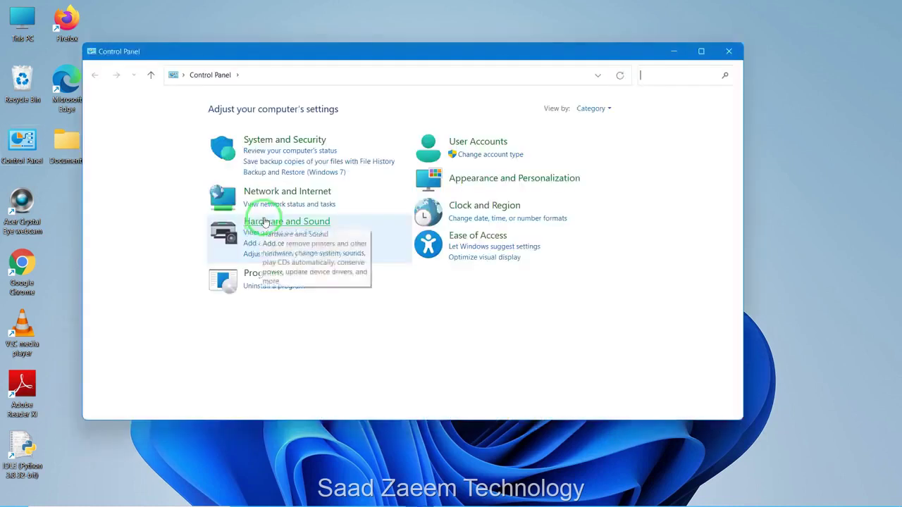
Search Control Panel for 'Power' and open Power Options.
click(683, 73)
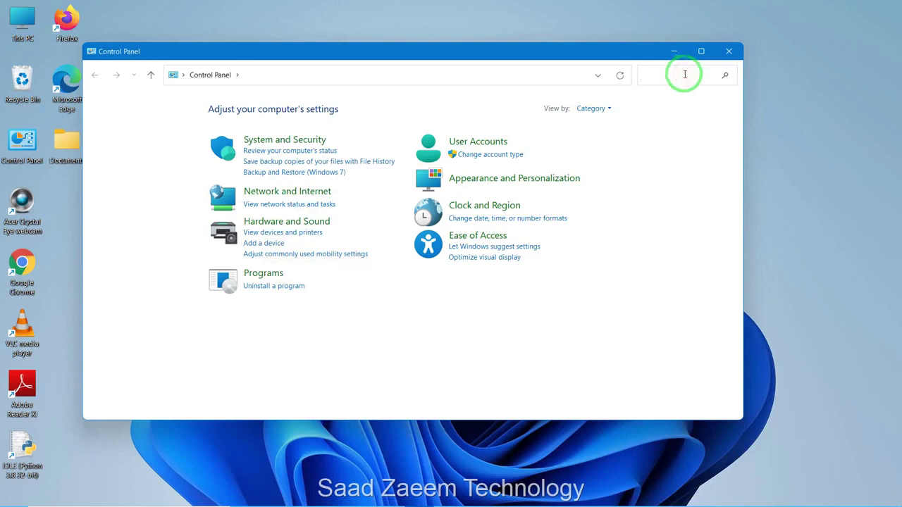
text(Poweer)
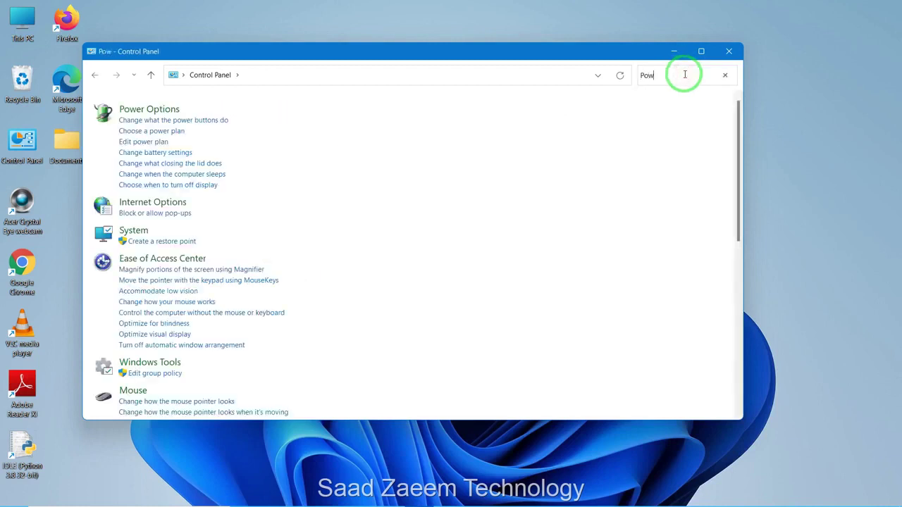
key(BackSpace)
key(BackSpace)
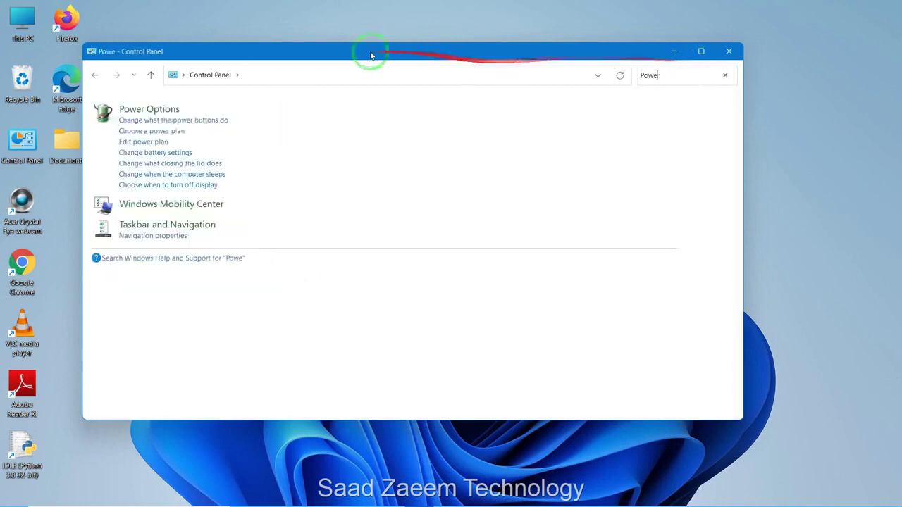
click(164, 108)
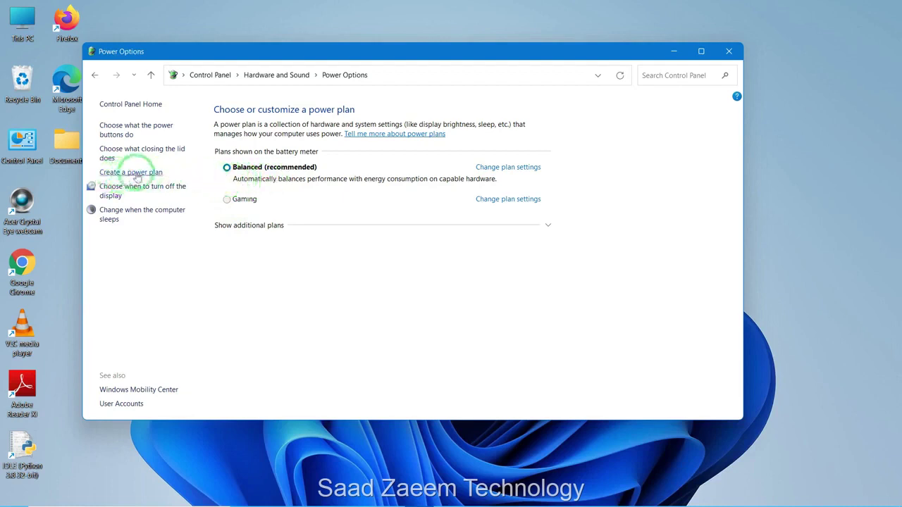
Make Gaming the active plan and start a new plan based on High performance.
click(229, 201)
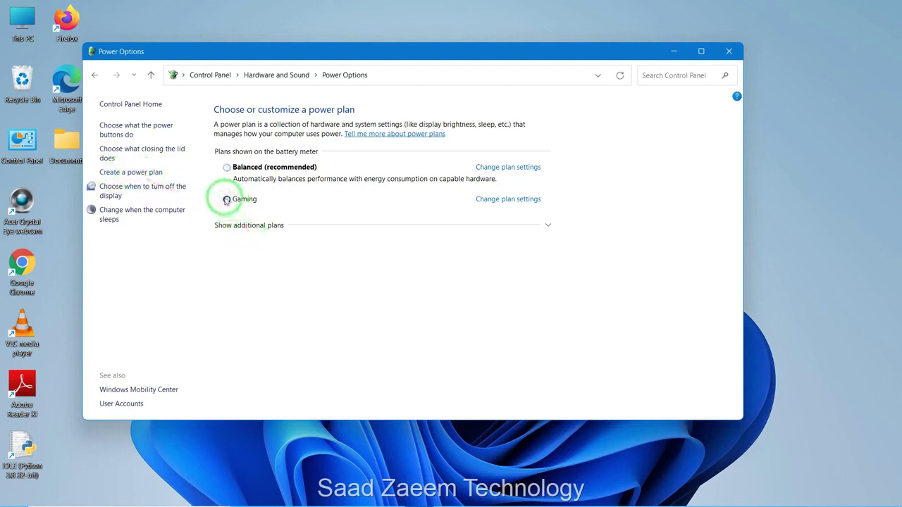
click(155, 173)
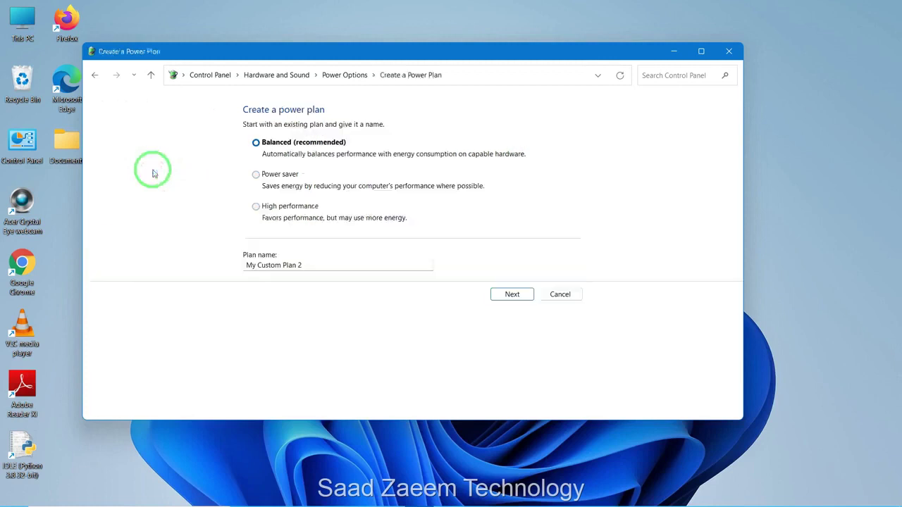
click(256, 207)
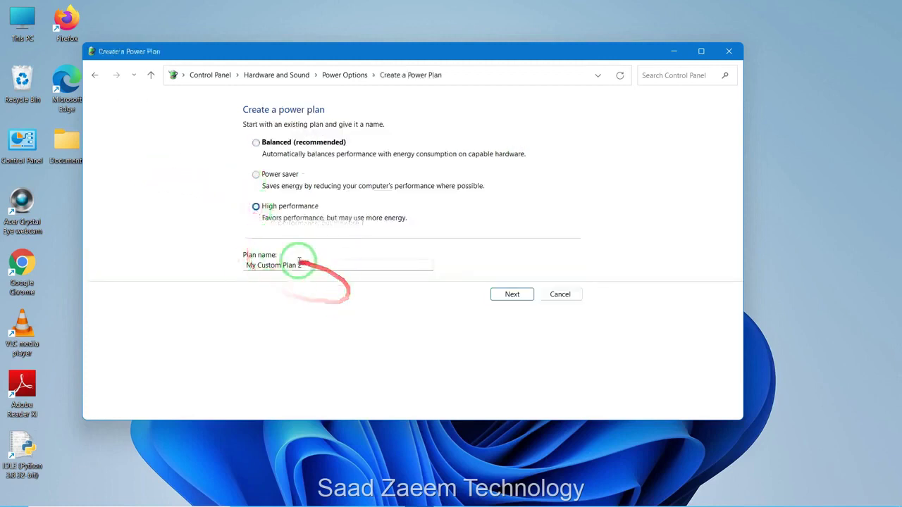
Name the new plan 'My Custom Plan 2' and create it.
drag(303, 266, 253, 265)
key(BackSpace)
text(My Custom Plan 2)
drag(308, 261, 212, 268)
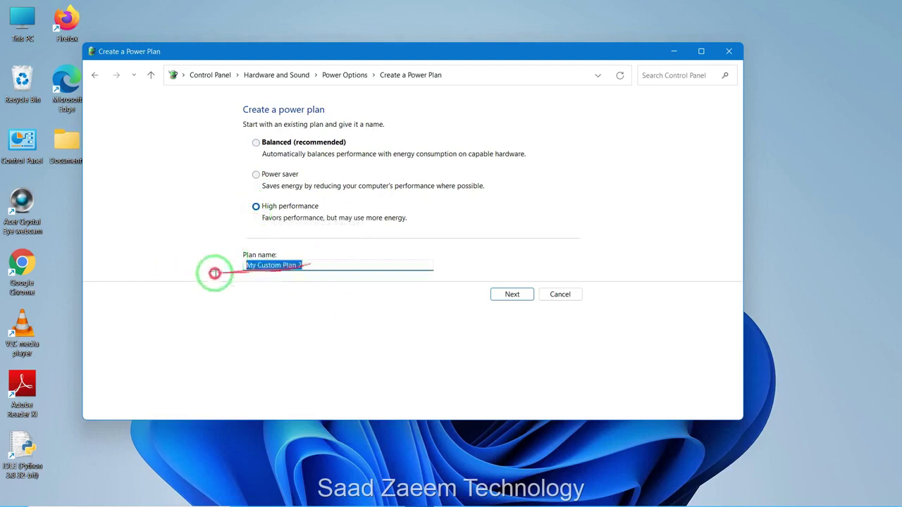
key(End)
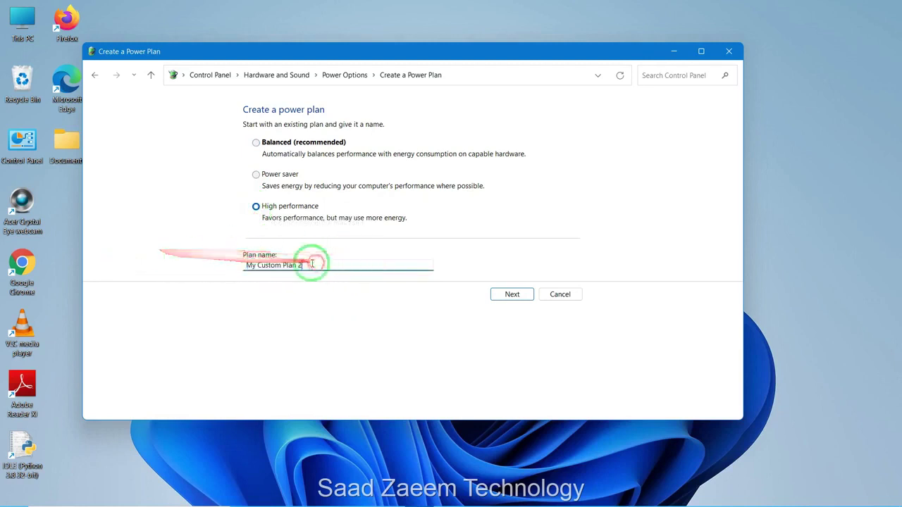
click(509, 294)
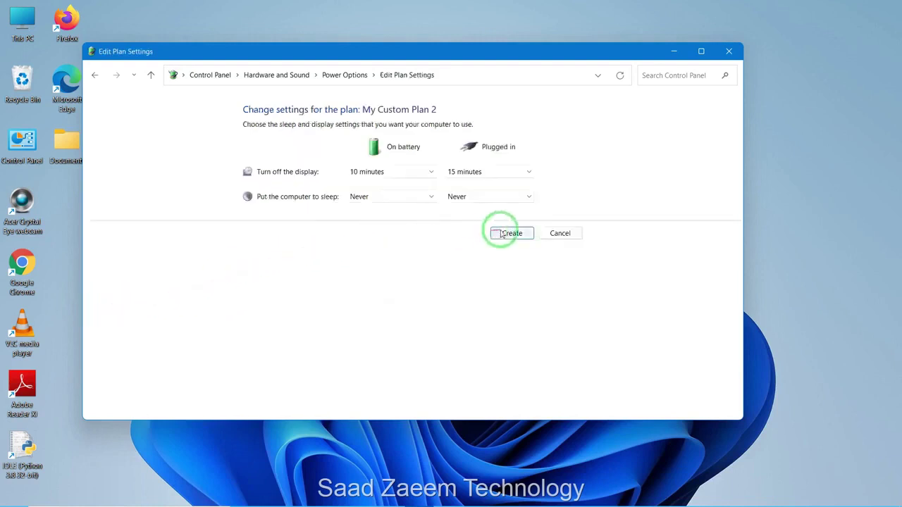
click(500, 233)
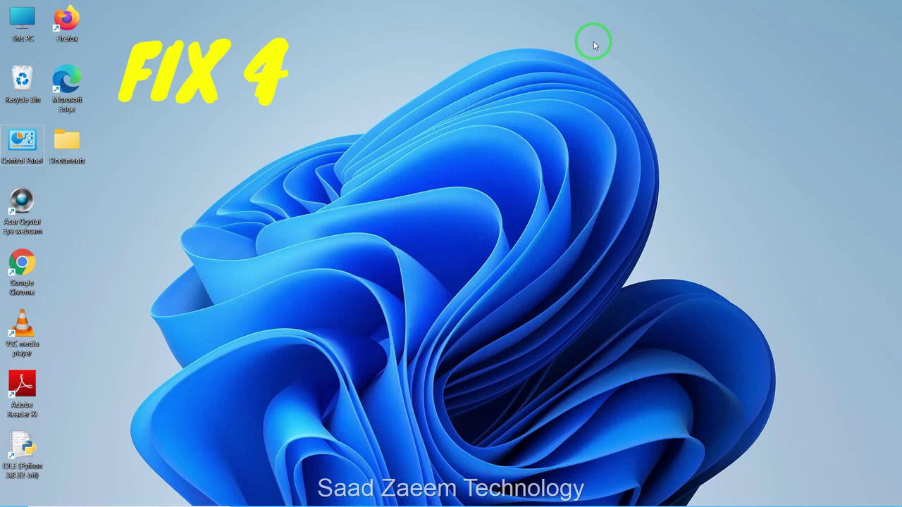
Run 'Temp' from the Run dialog to open the Windows Temp folder.
key(super+r)
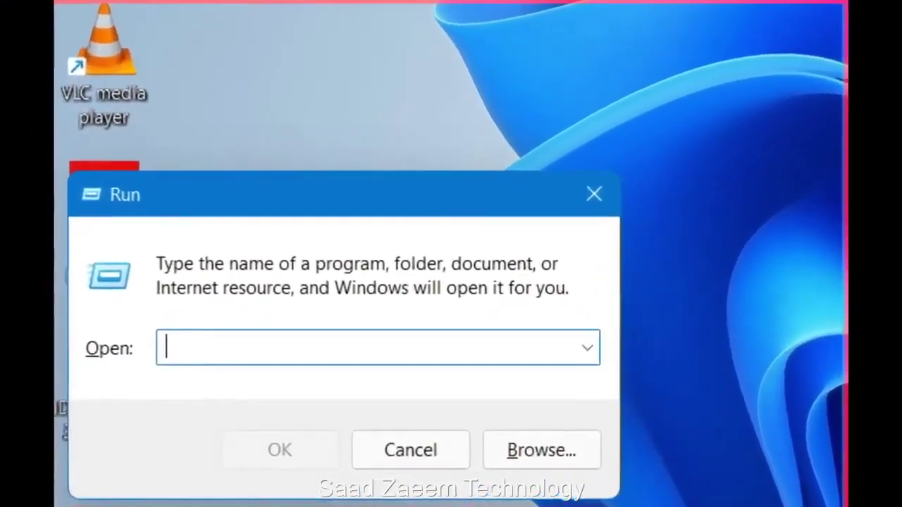
text(Temp)
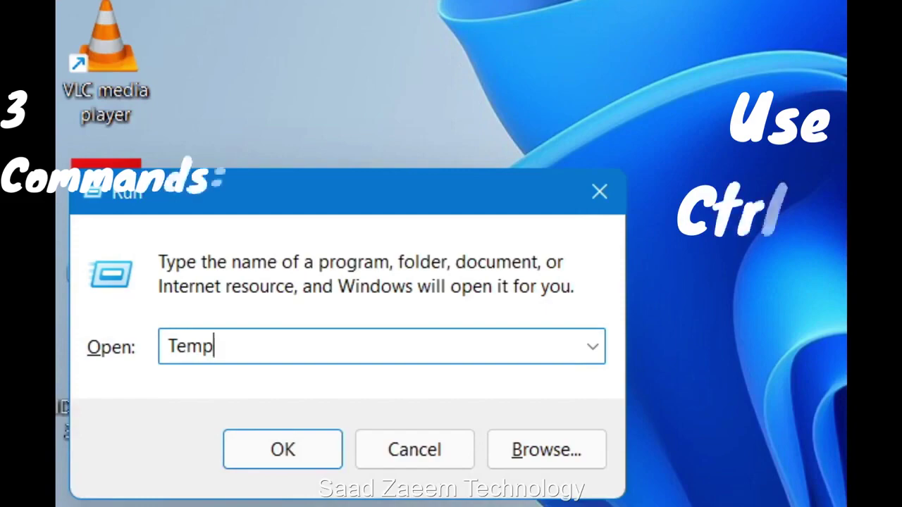
key(Return)
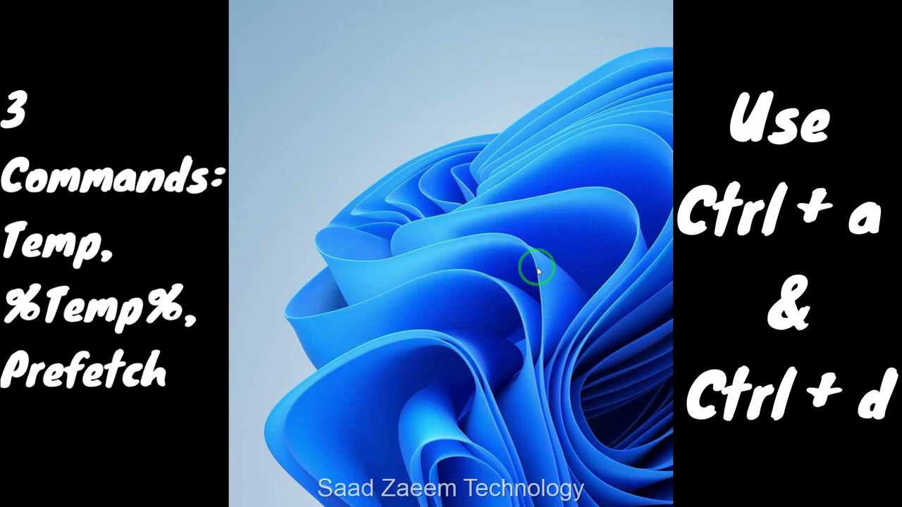
Open the user %Temp% folder from the Run dialog, then close it.
key(super+r)
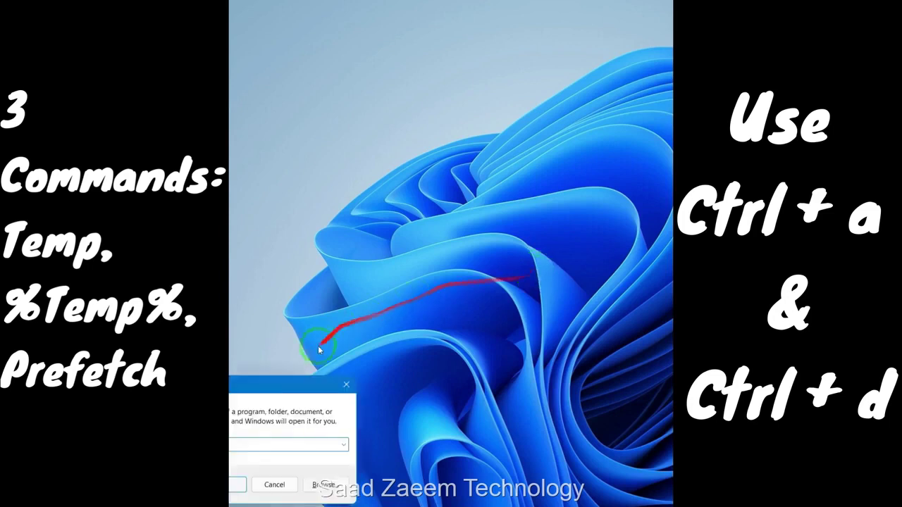
drag(266, 384, 453, 186)
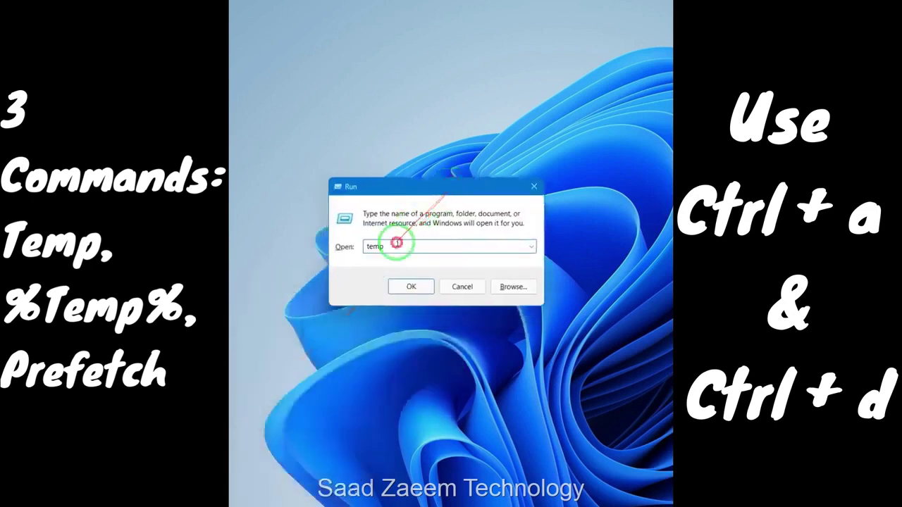
key(BackSpace)
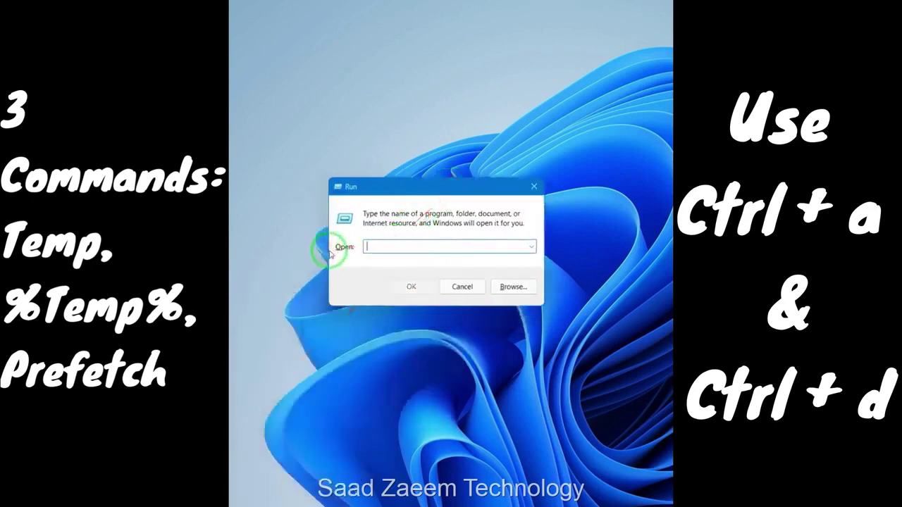
text(%)
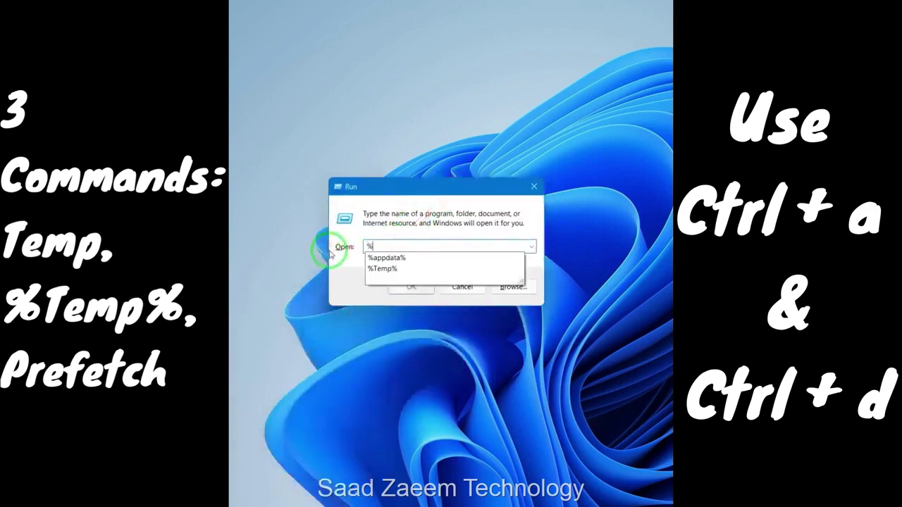
key(Down)
key(Down)
key(Return)
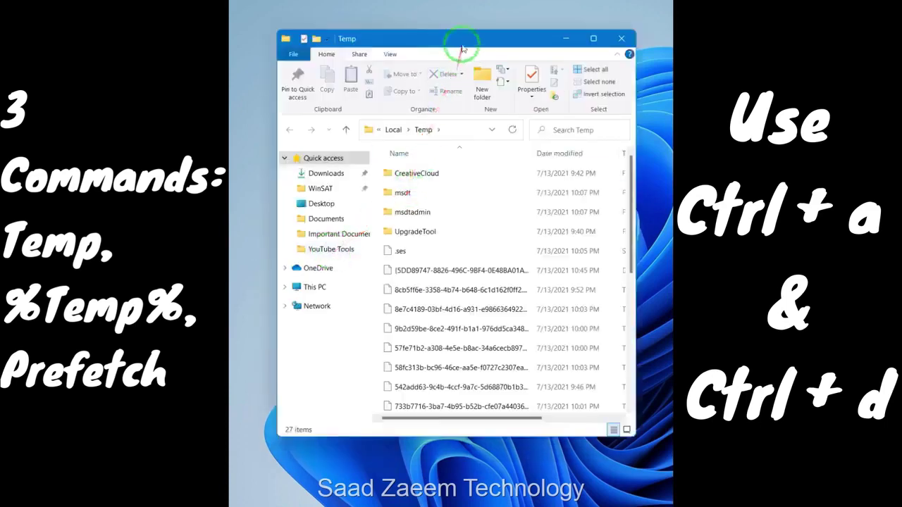
drag(461, 41, 473, 30)
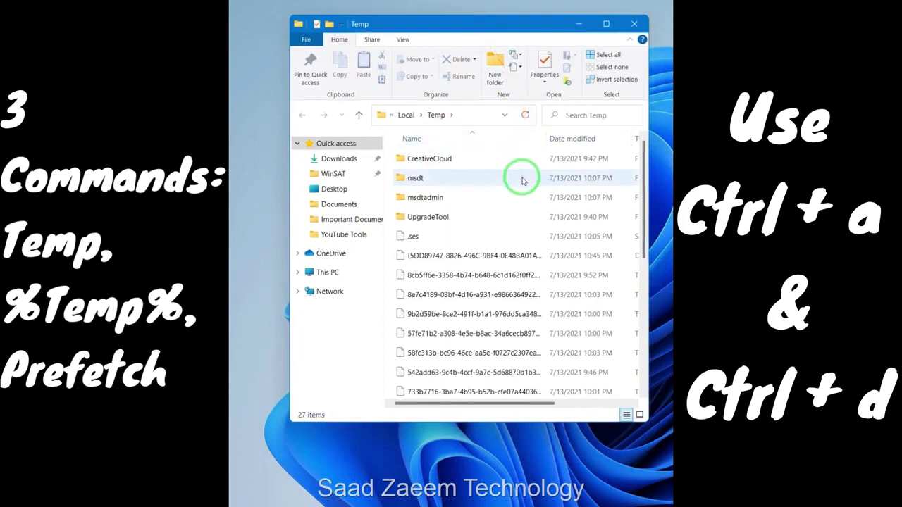
key(alt+F4)
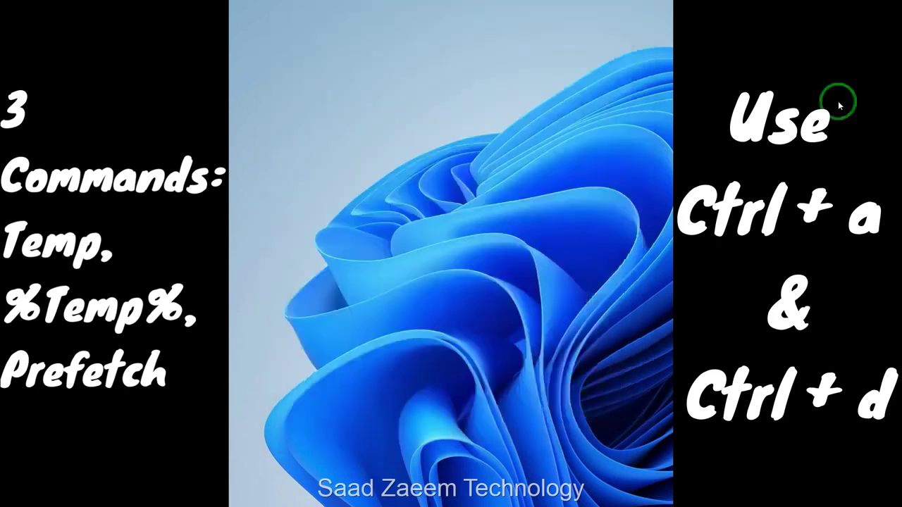
Run 'prefetch' and grant permission to open the Prefetch folder.
key(super+r)
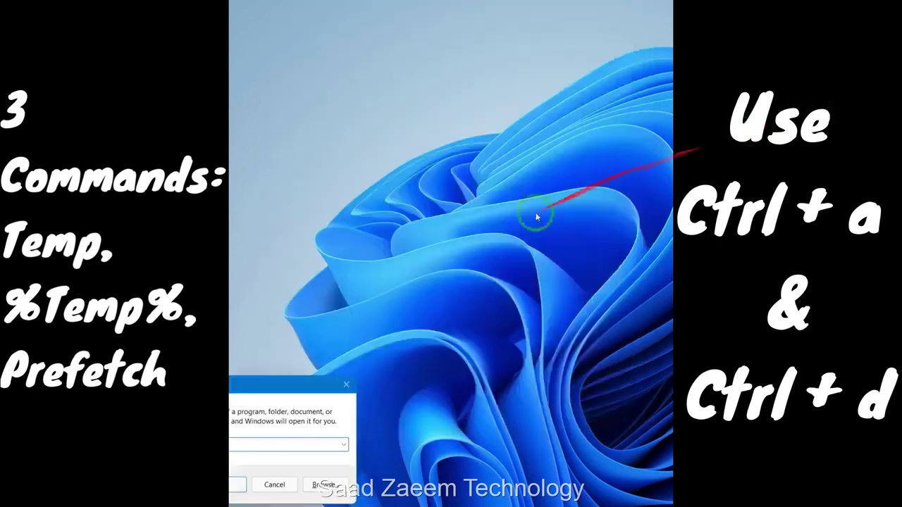
drag(238, 378, 482, 152)
key(BackSpace)
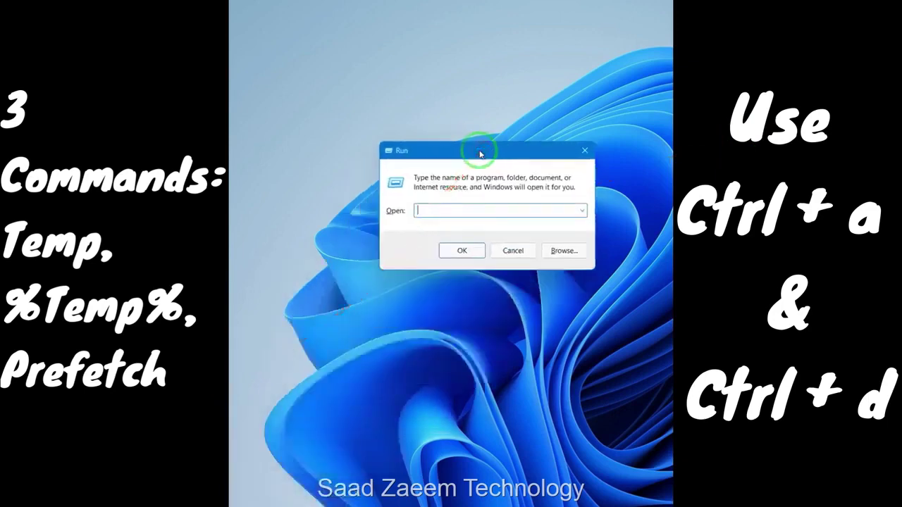
text(prefet)
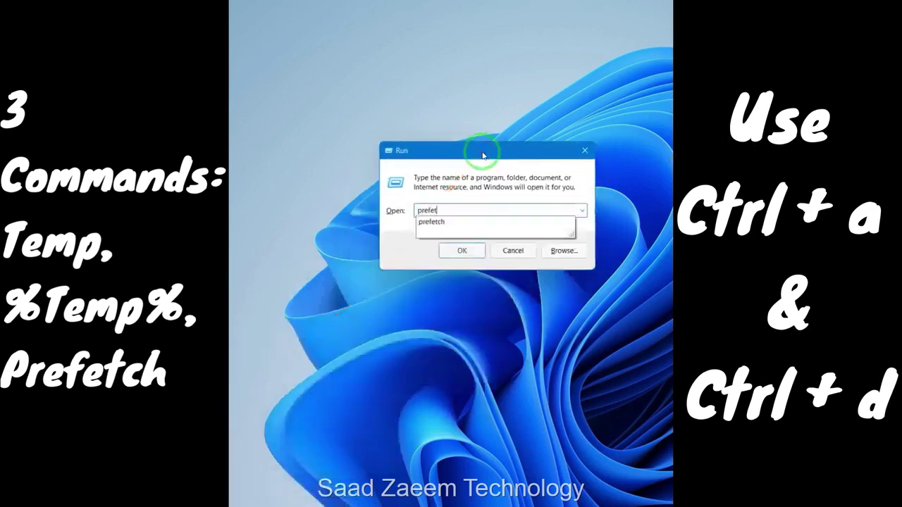
text(ch)
key(Return)
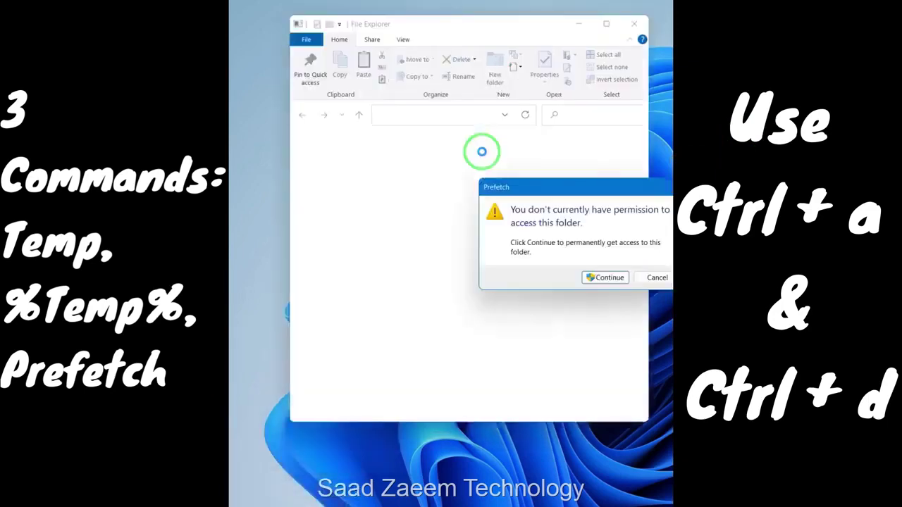
drag(507, 188, 468, 171)
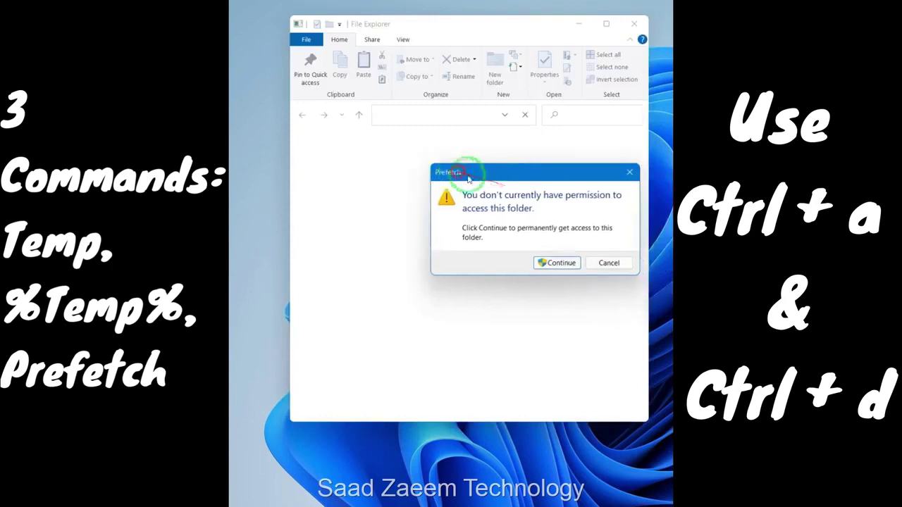
click(545, 270)
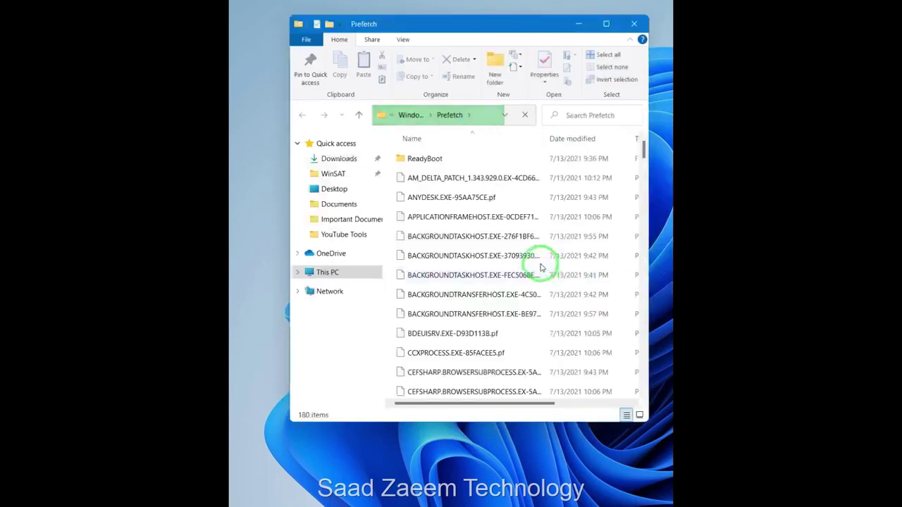
Delete the Prefetch files, skipping all in-use files, and close the folder.
scroll(521, 272, down, 20)
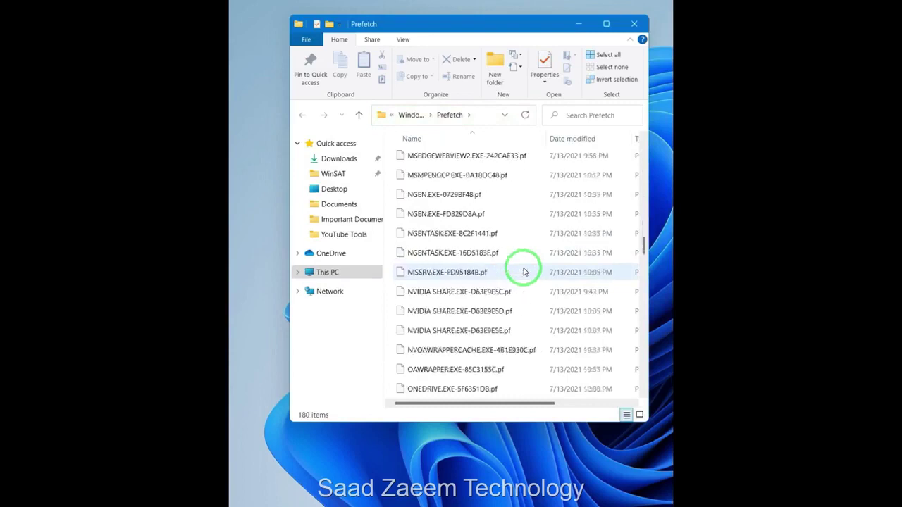
scroll(524, 272, down, 10)
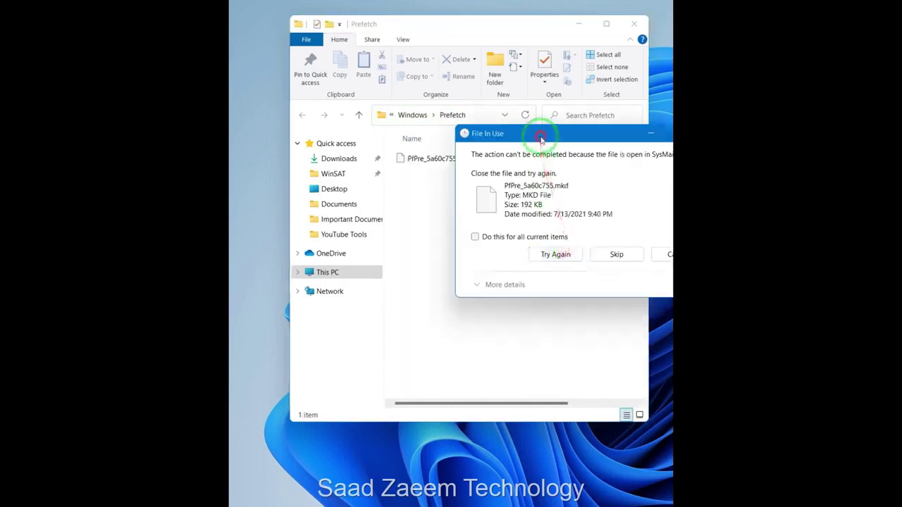
drag(540, 141, 435, 209)
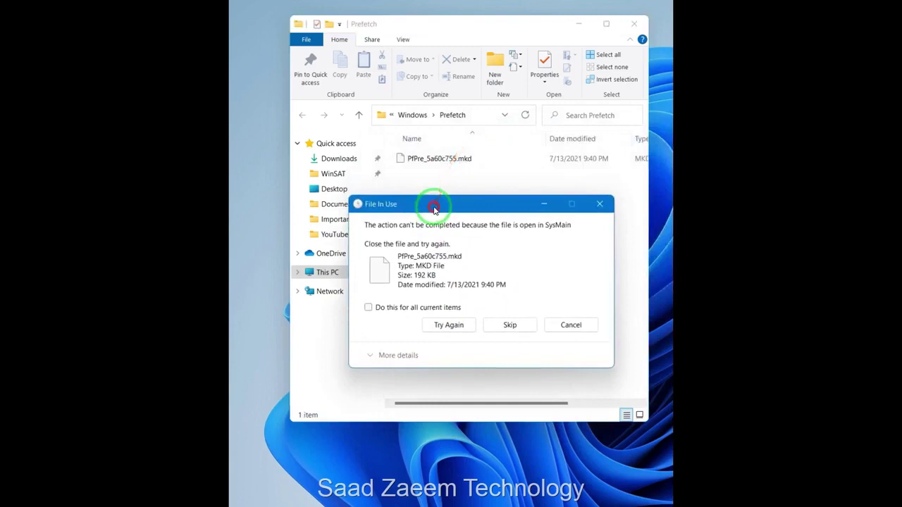
click(368, 308)
click(509, 326)
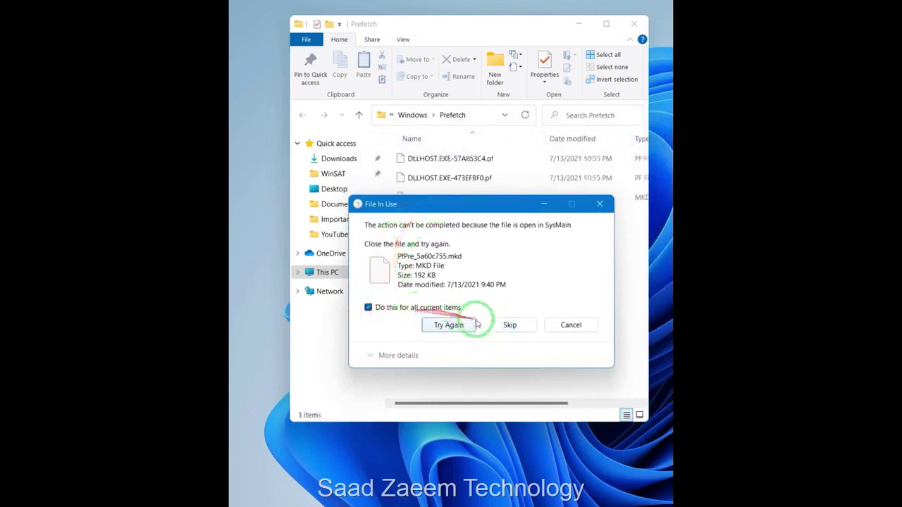
click(508, 325)
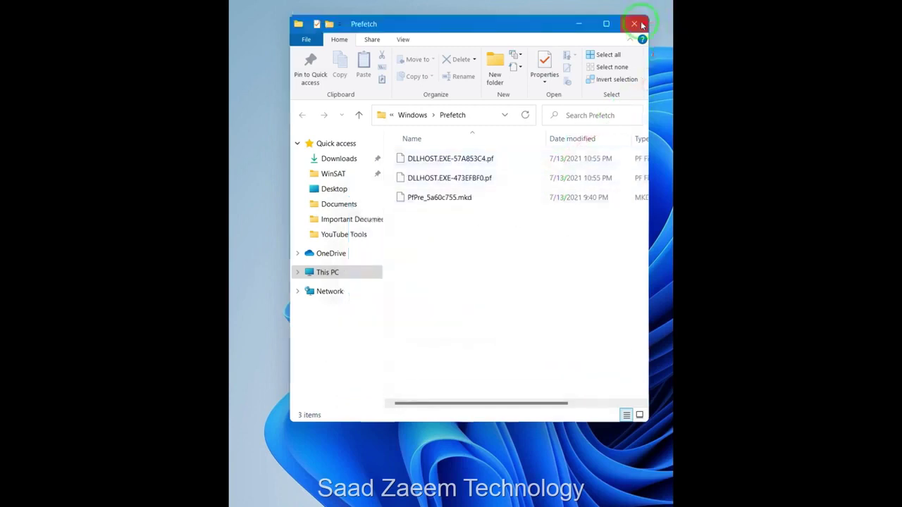
click(640, 25)
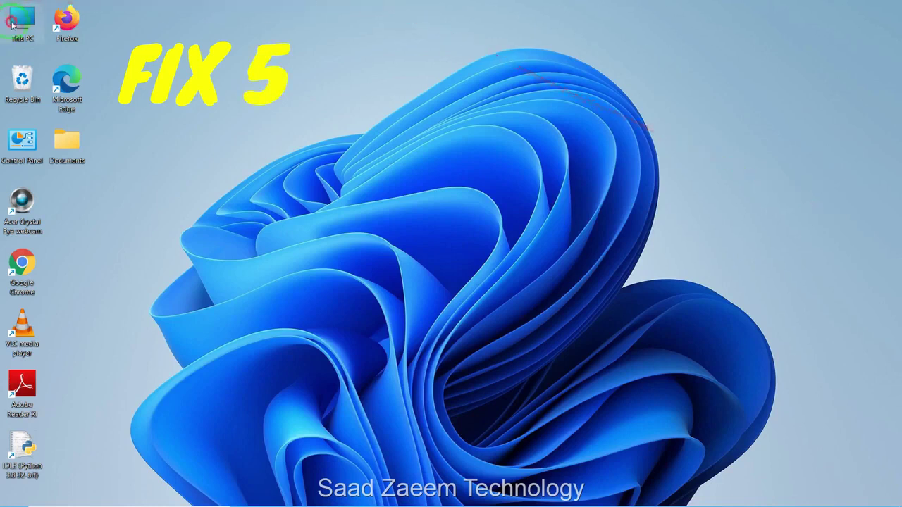
Open This PC in a folder window from the desktop.
right_click(14, 25)
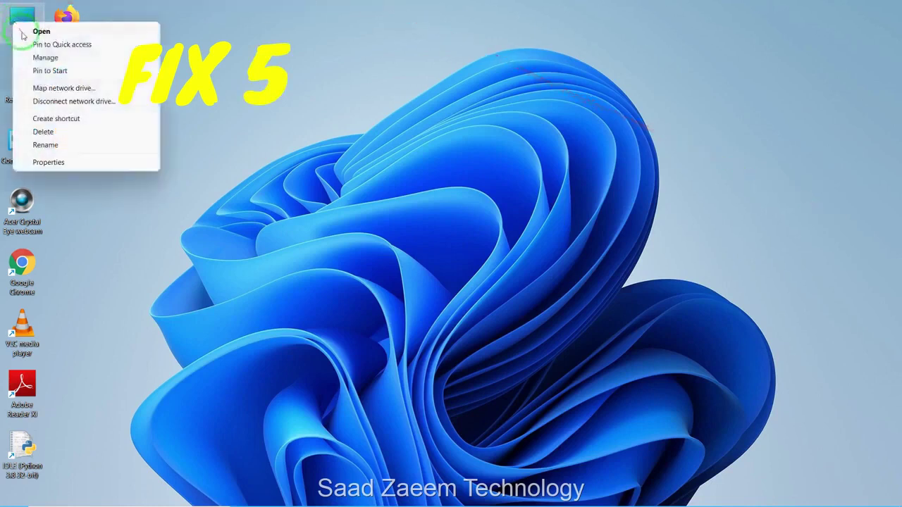
click(24, 20)
double_click(24, 20)
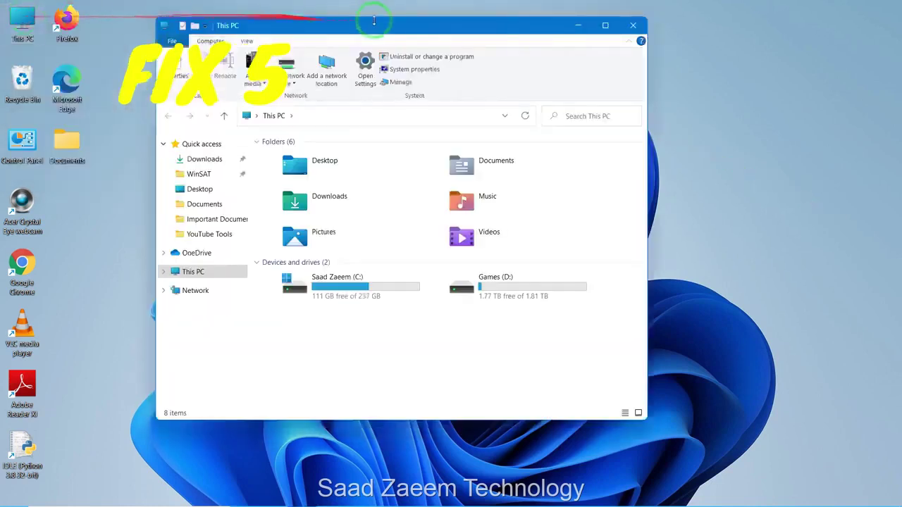
drag(408, 24, 460, 25)
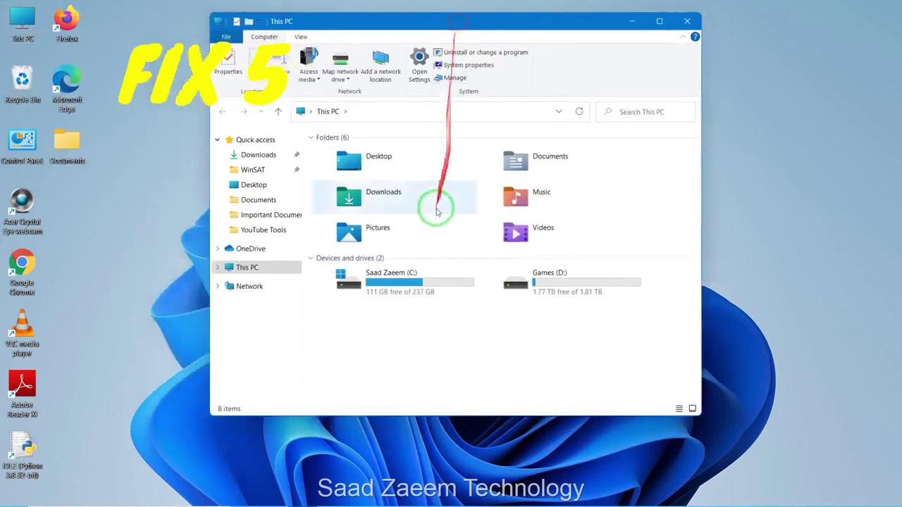
Open the C: drive's Properties, showing 111 GB free of 237 GB.
click(405, 288)
right_click(406, 287)
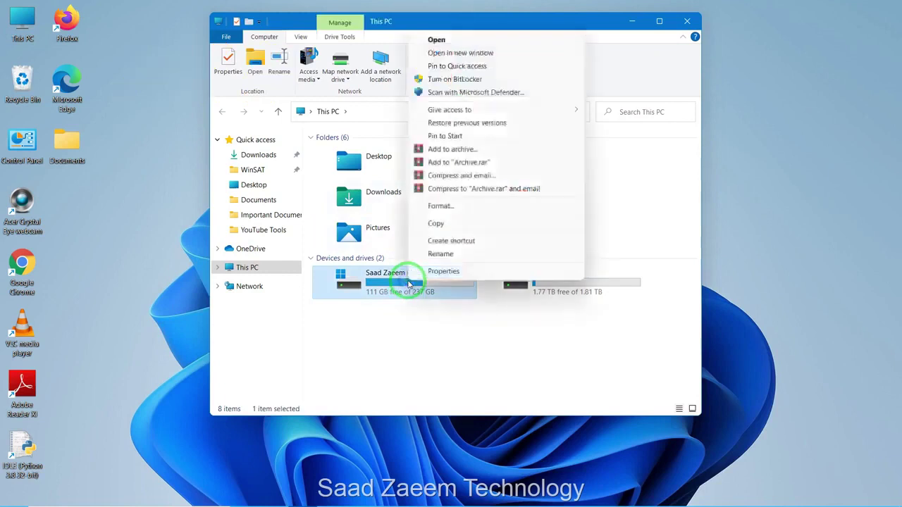
click(443, 271)
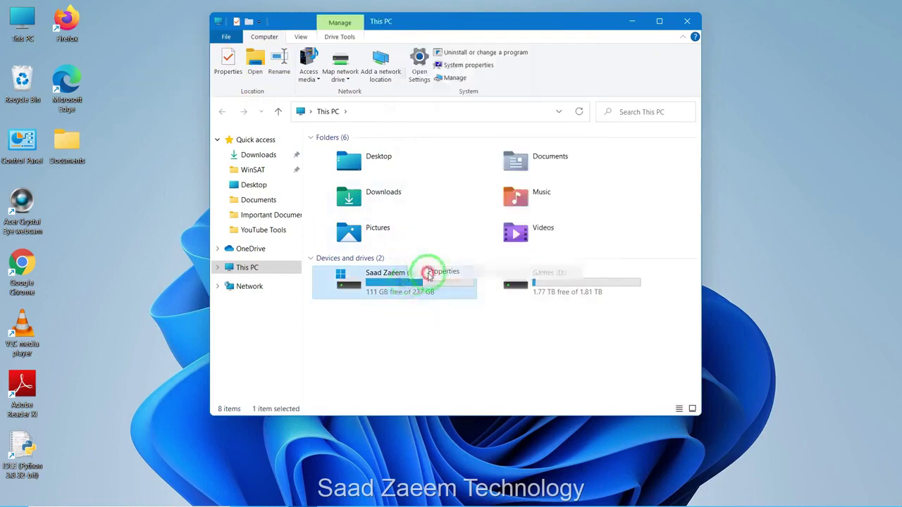
drag(459, 233, 493, 120)
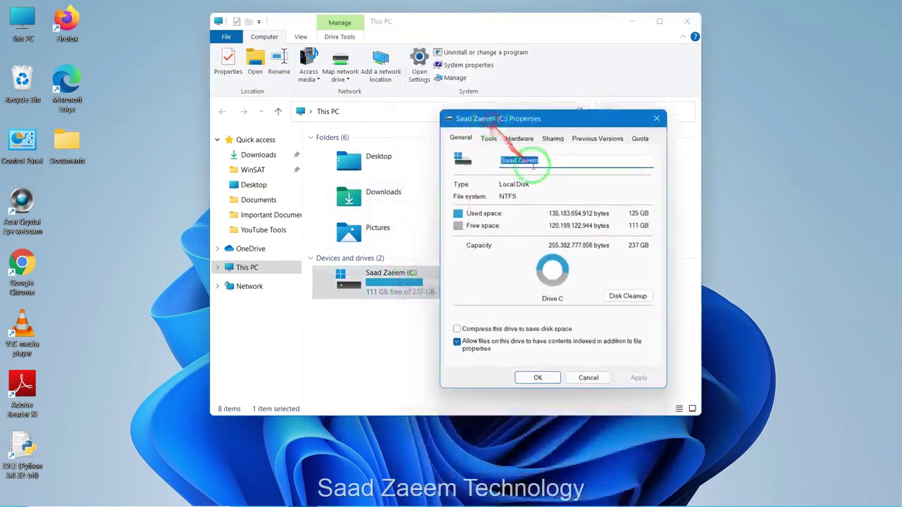
Run Disk Cleanup on C:, permanently delete the default checked files, and close Properties.
click(625, 297)
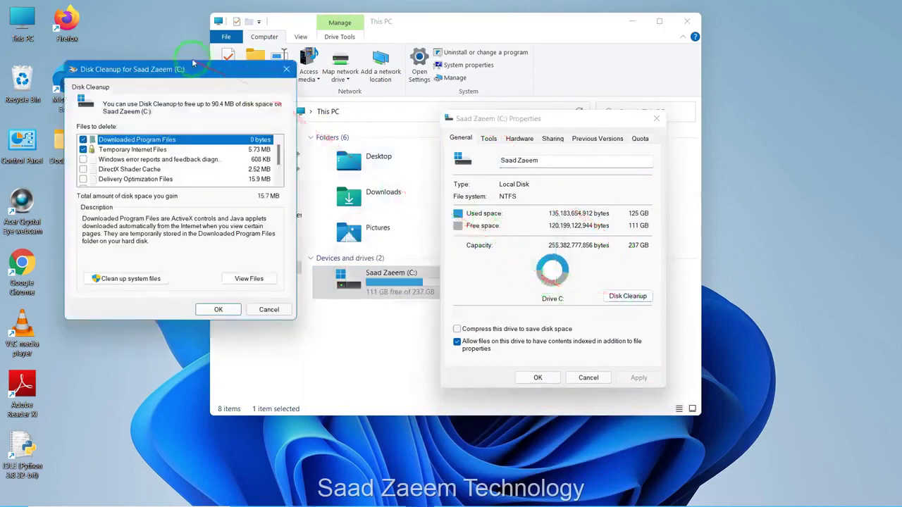
drag(186, 66, 383, 97)
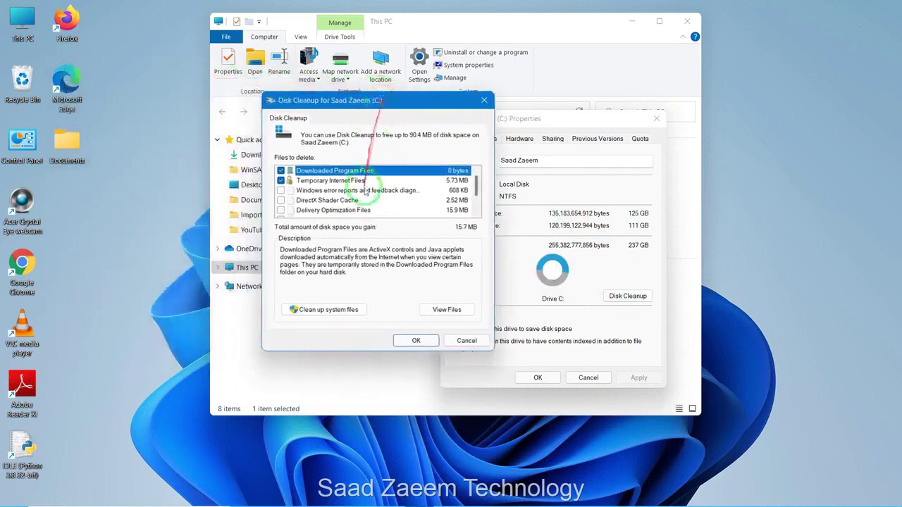
scroll(364, 200, down, 1)
scroll(365, 199, up, 2)
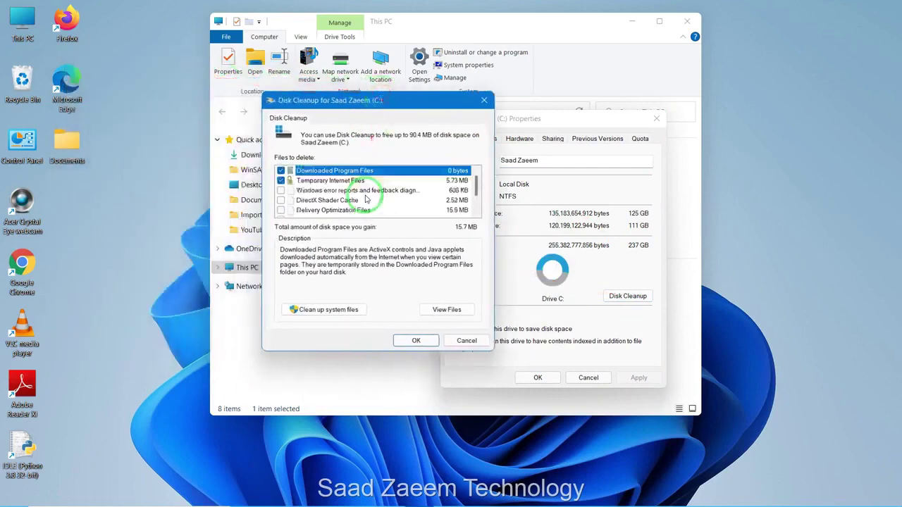
click(415, 341)
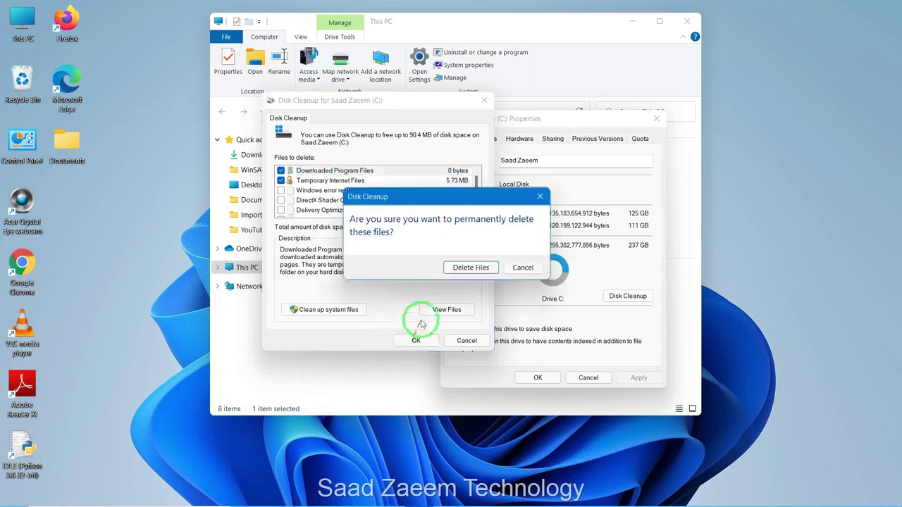
click(469, 268)
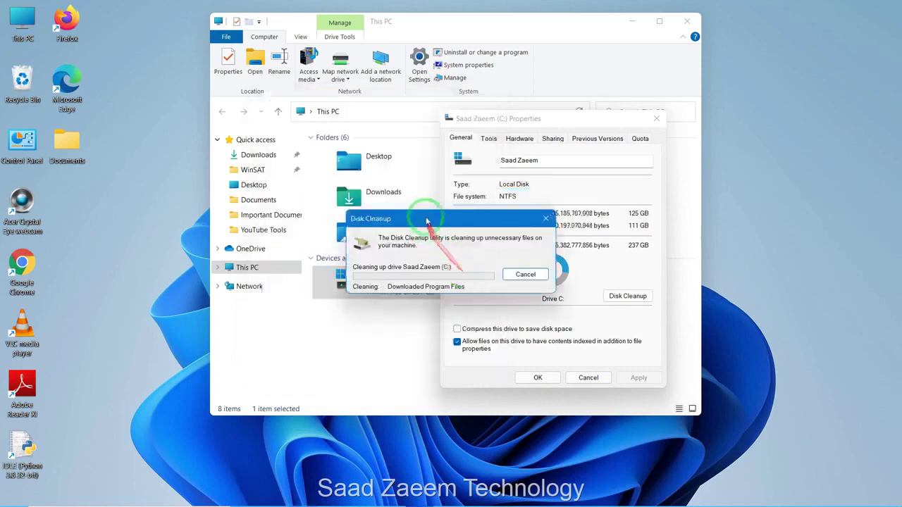
drag(401, 210, 278, 129)
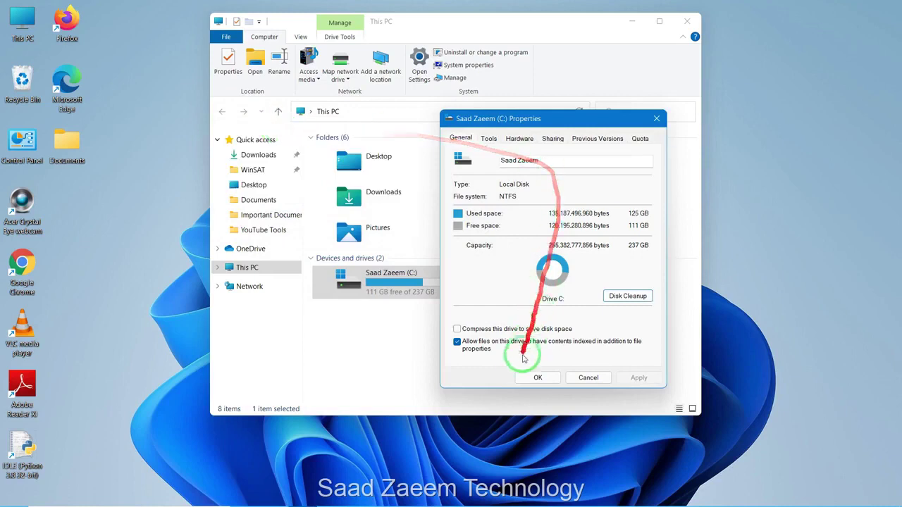
click(537, 376)
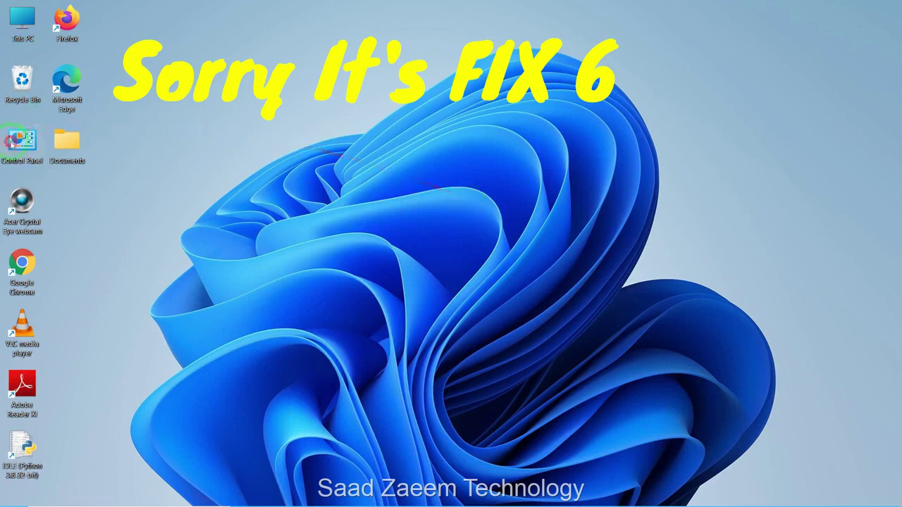
Open Programs and Features from the desktop Control Panel and select Adobe Reader XI.
double_click(12, 145)
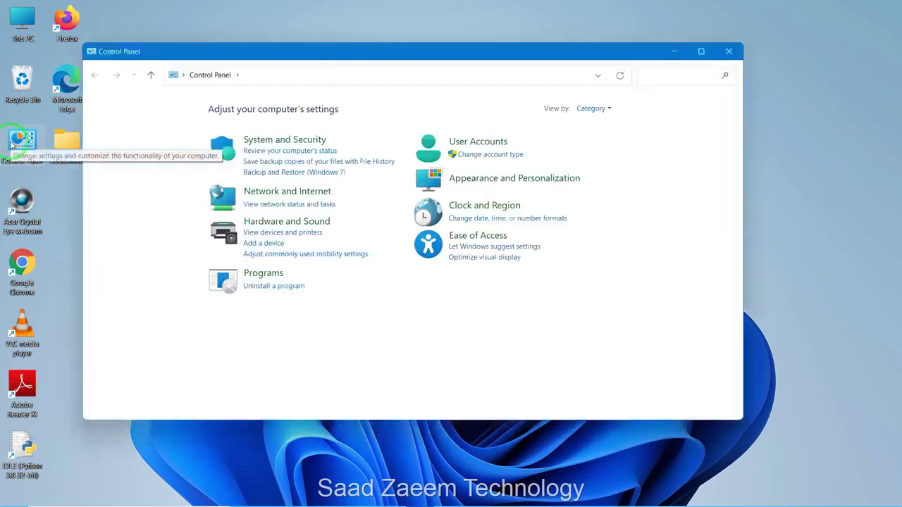
drag(216, 56, 252, 48)
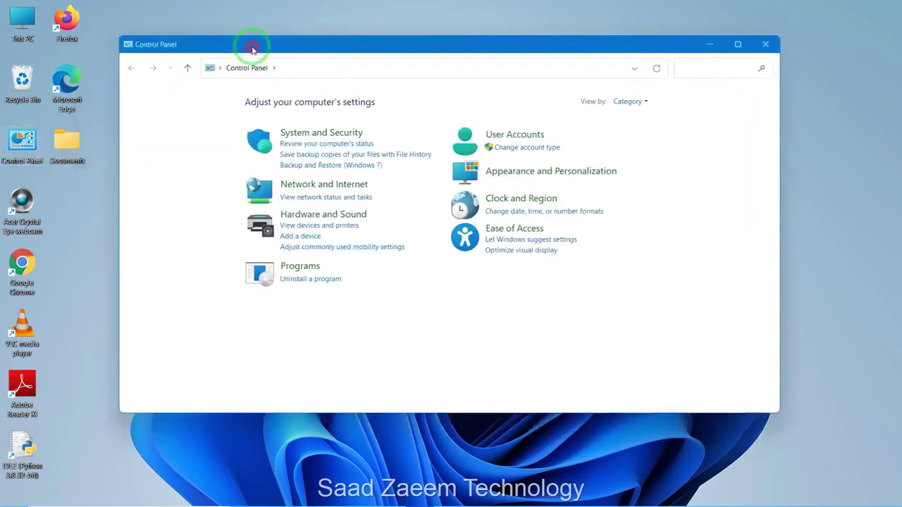
click(306, 280)
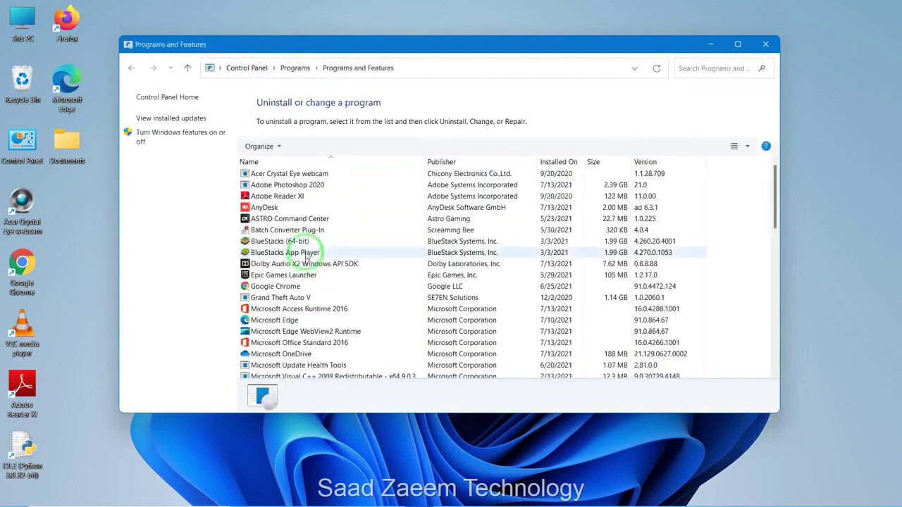
scroll(306, 247, down, 7)
scroll(306, 245, down, 4)
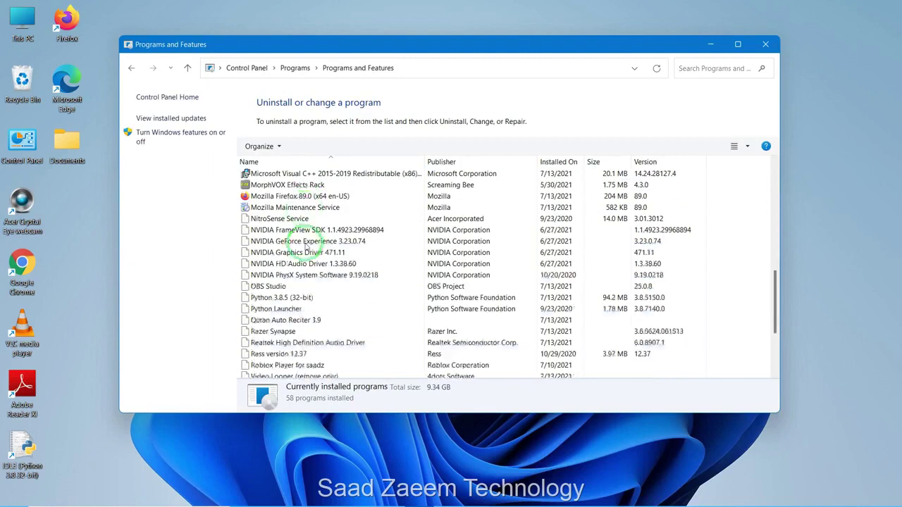
scroll(306, 245, up, 10)
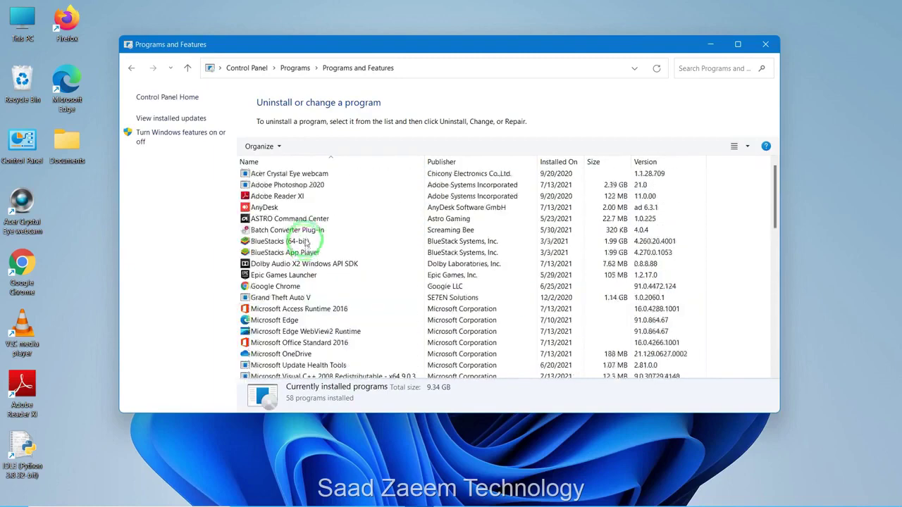
click(294, 195)
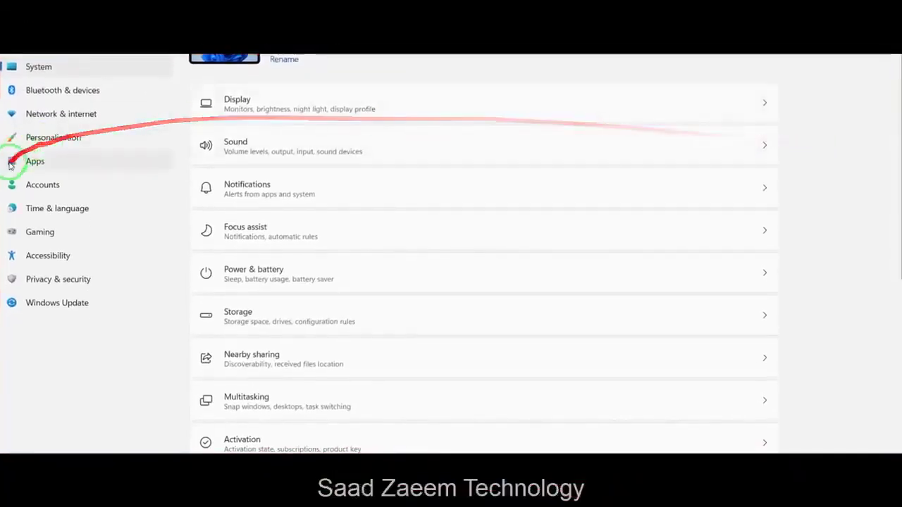
click(56, 163)
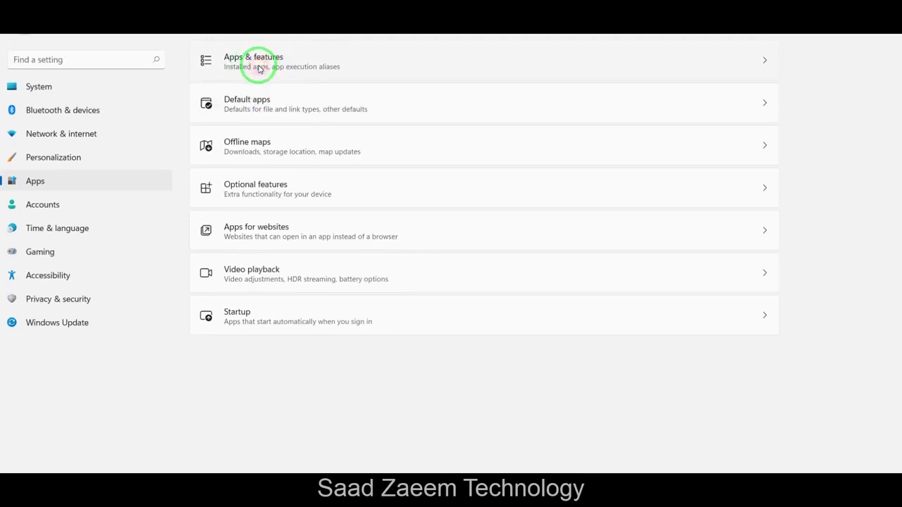
click(258, 69)
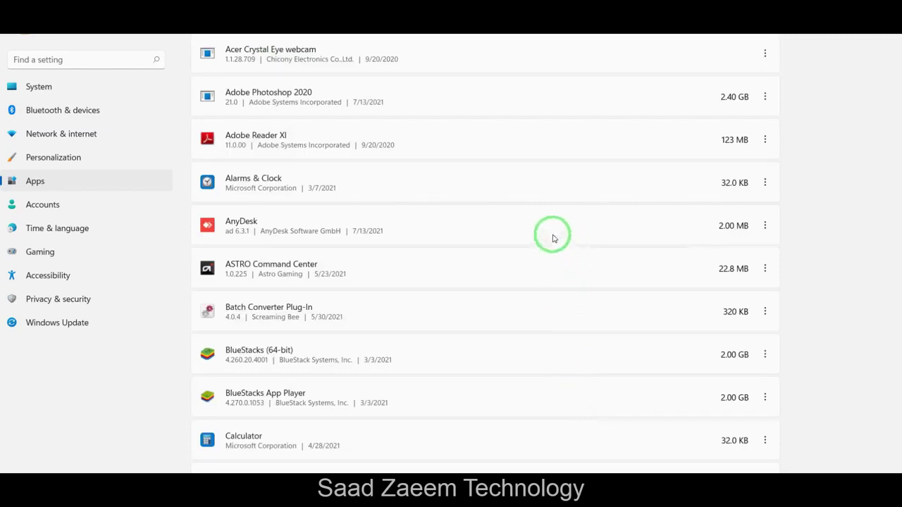
scroll(552, 238, down, 1)
scroll(552, 238, down, 1)
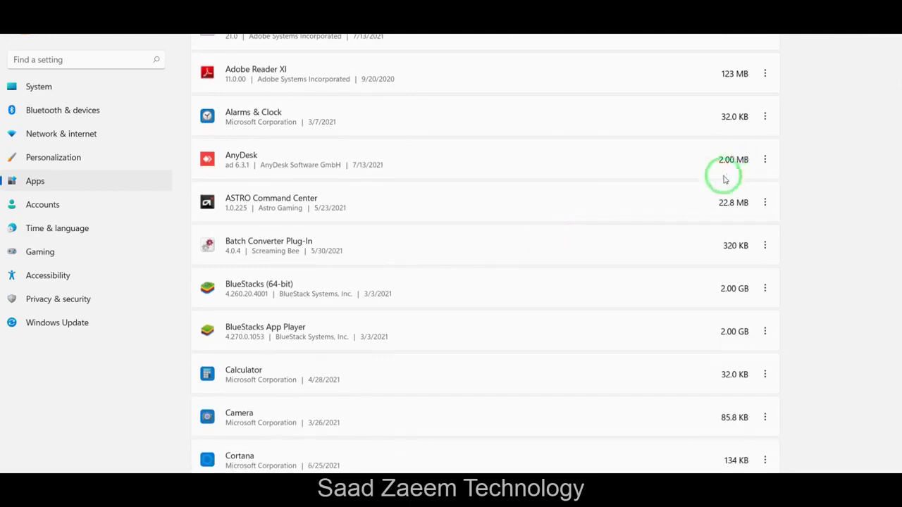
click(764, 204)
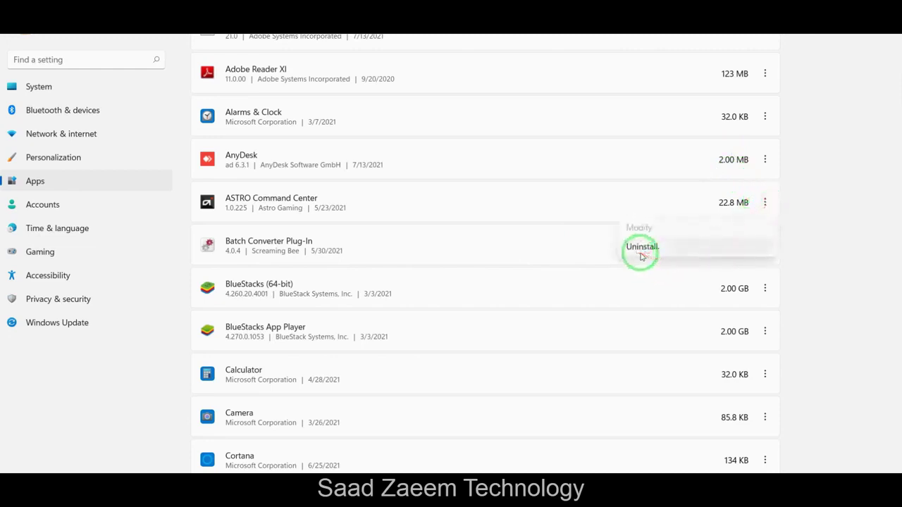
click(580, 212)
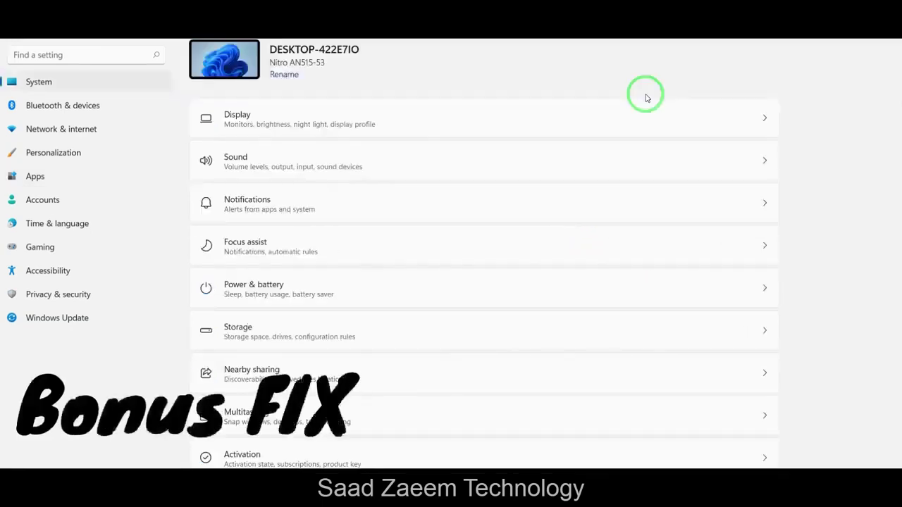
Go to Gaming > Game Mode in Settings and switch Game Mode On.
click(23, 247)
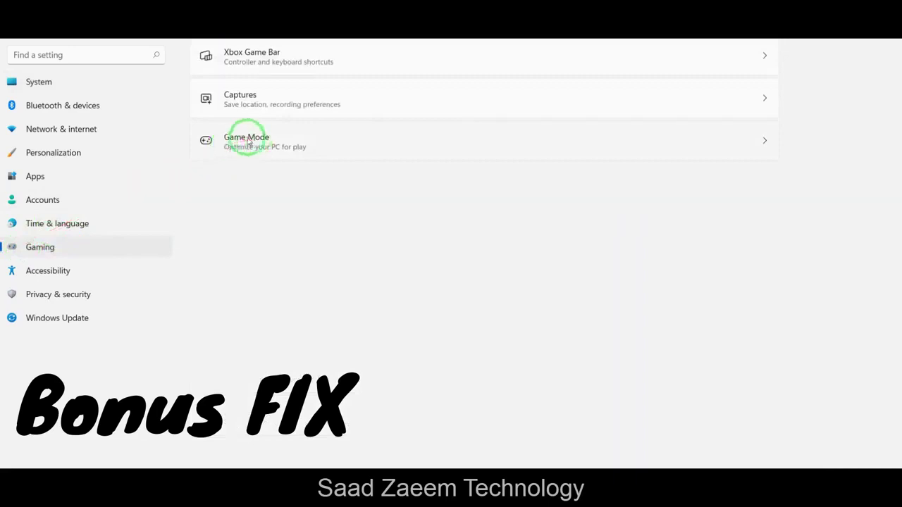
click(247, 141)
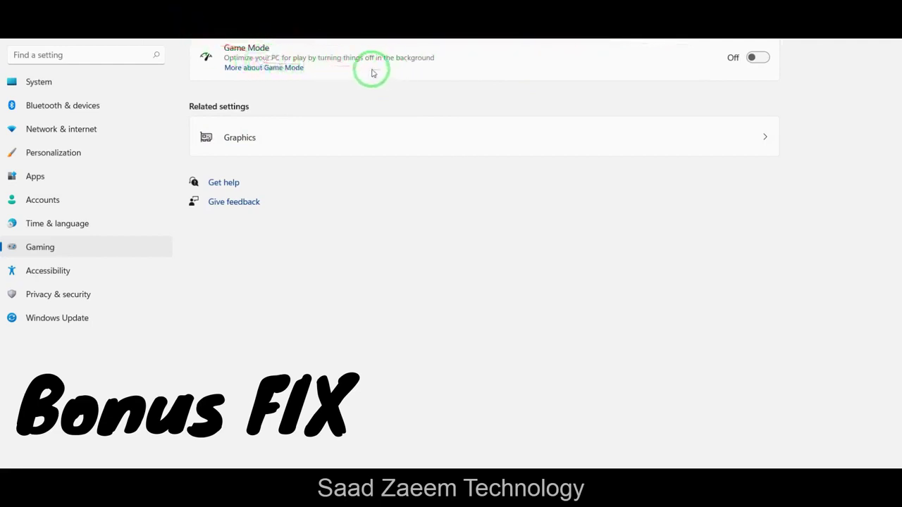
click(752, 59)
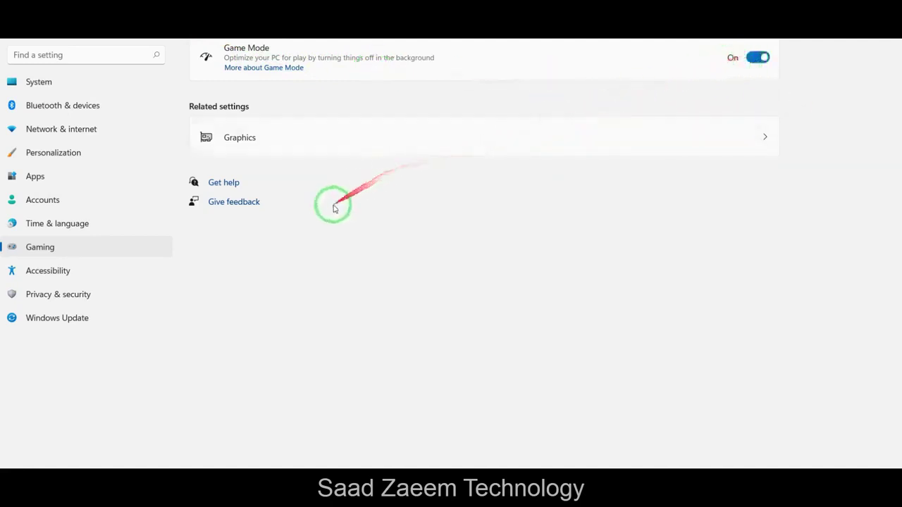